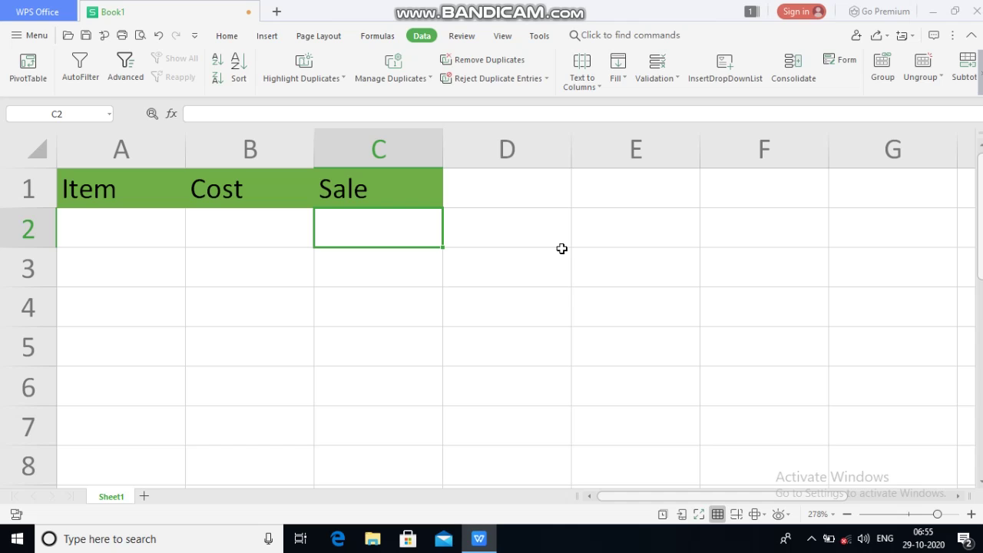
Enter Laptop in cell A2 and Mouse in cell A3 under the Item header
key("Left")
key("Left")
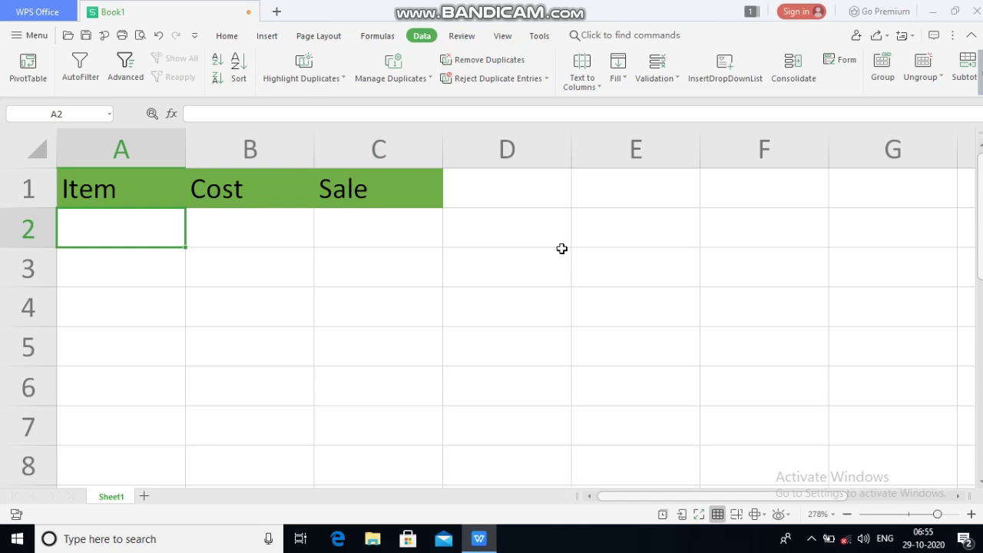
key("Up")
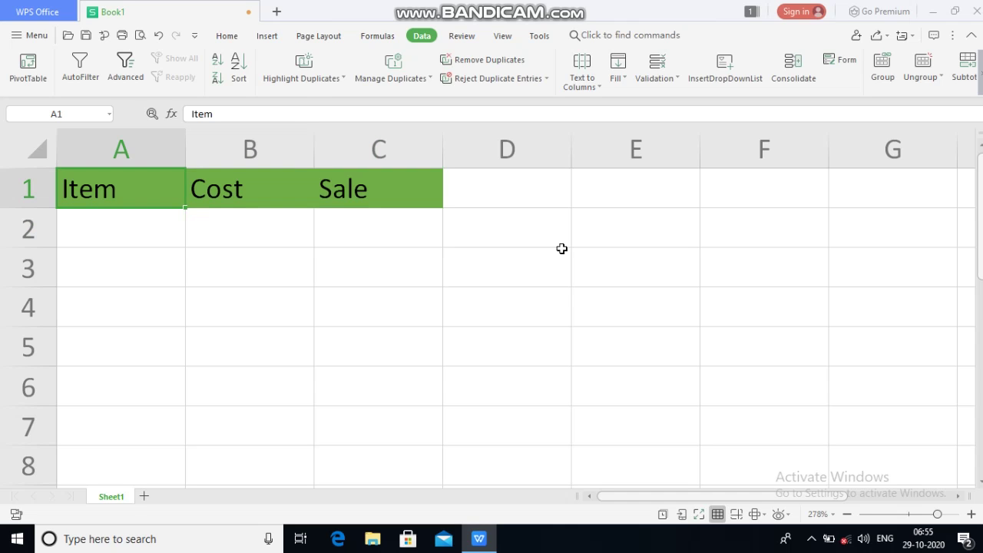
key("Down")
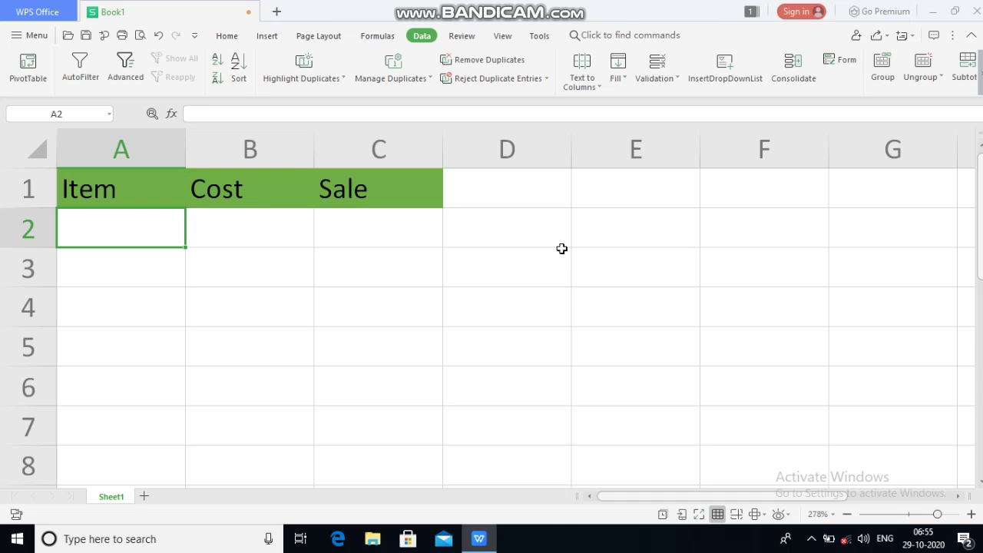
type("Laptop")
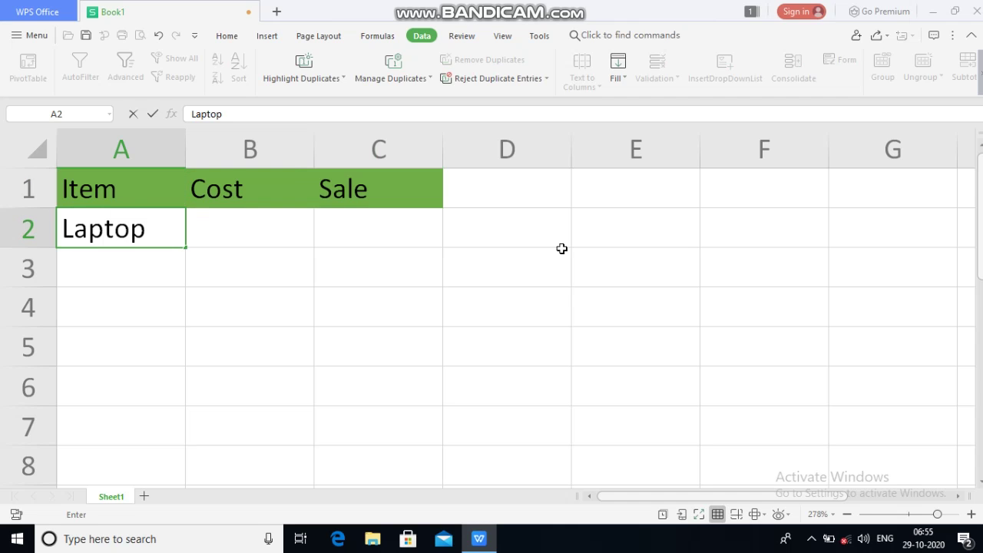
key("Return")
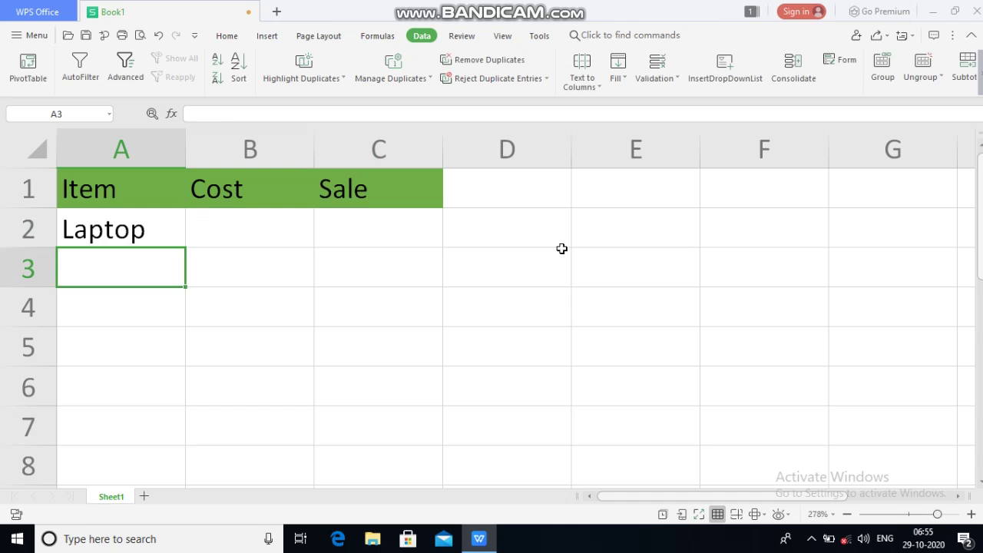
type("Mouse")
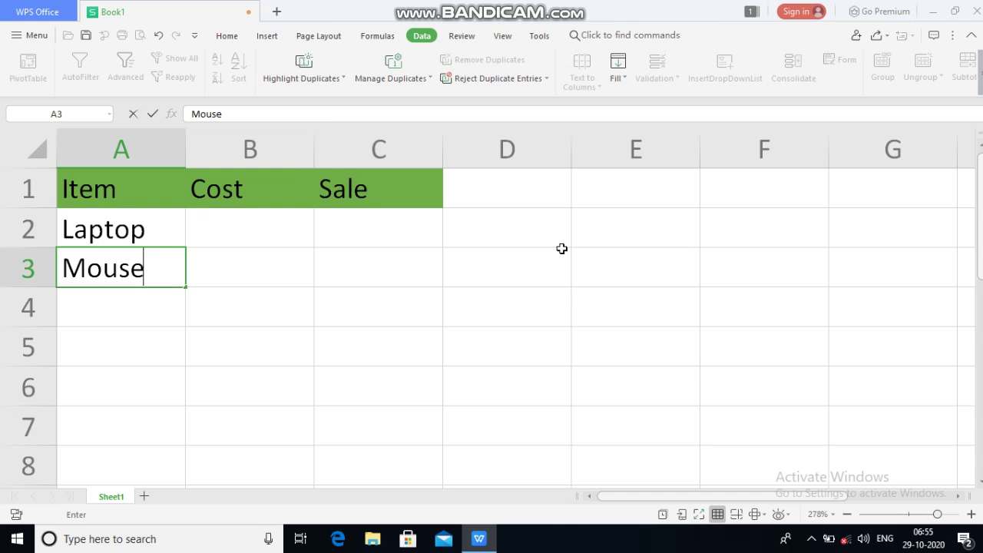
key("Return")
Enter Keyboard in cell A4 as the third item
type("Ka")
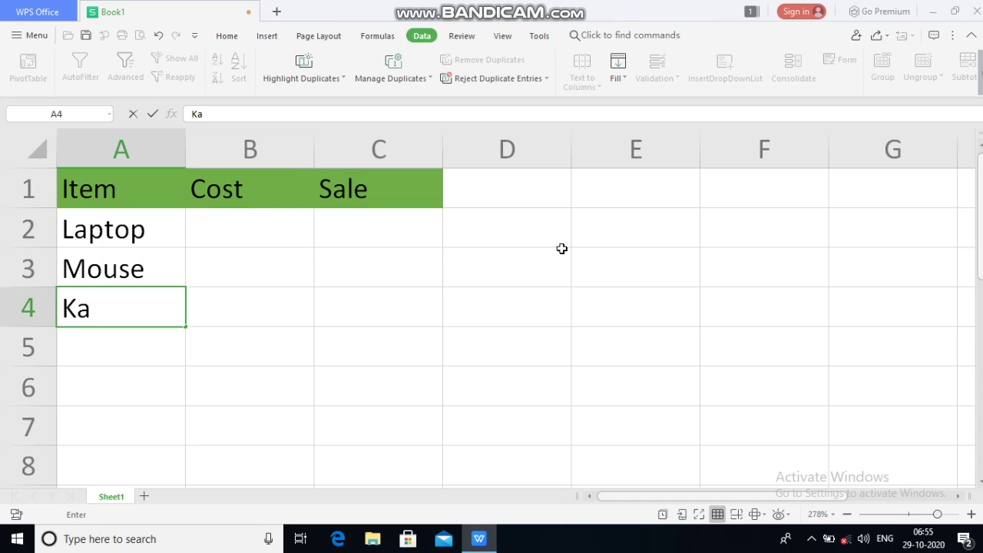
type("ey")
key("BackSpace")
key("BackSpace")
key("BackSpace")
type("eybo")
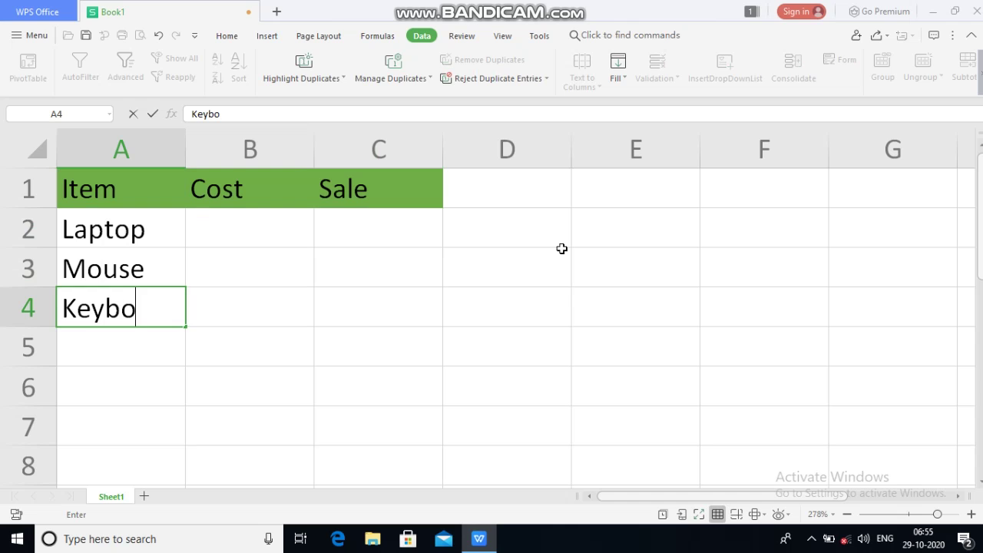
type("ard")
key("Return")
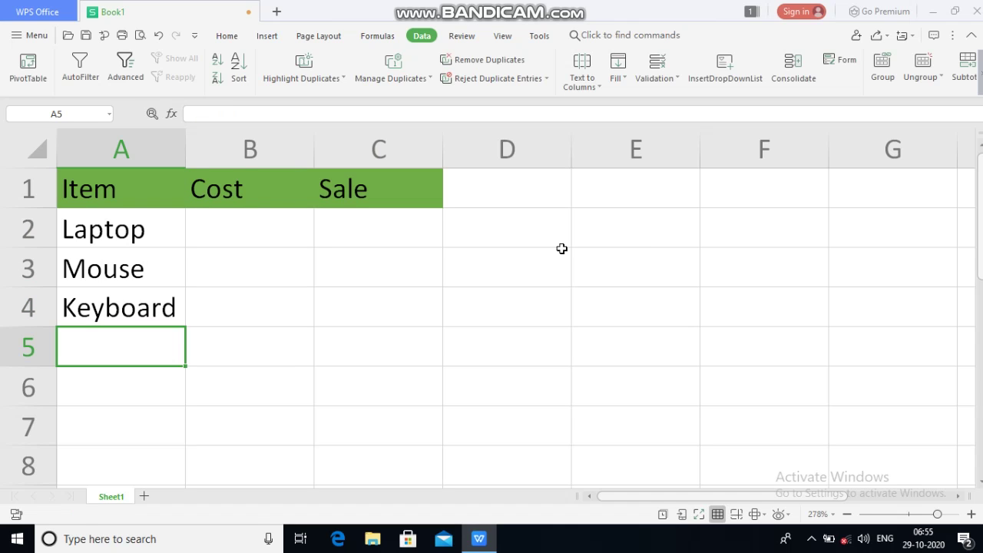
Add Phones in cell A5 and Monitor in cell A6 to the Item column
type("Phones")
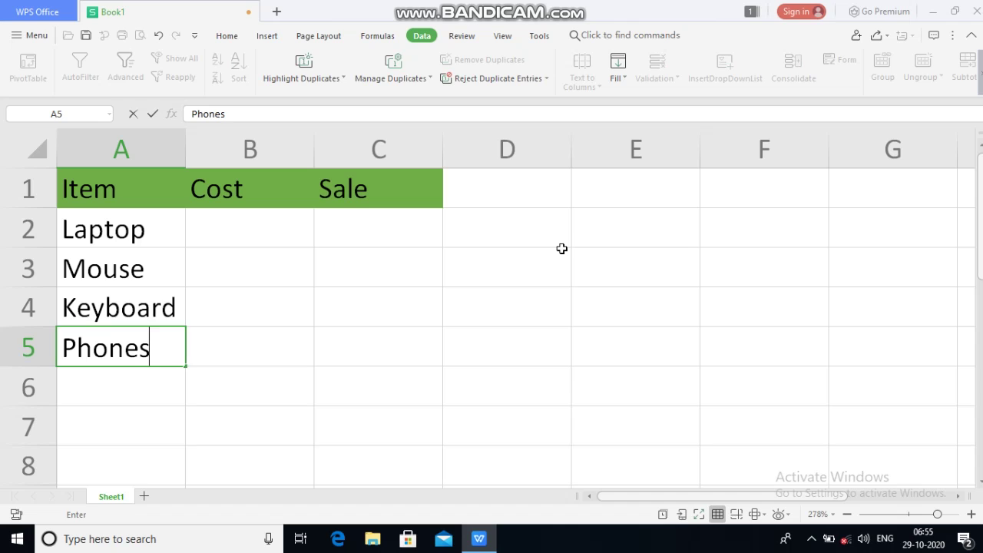
key("Return")
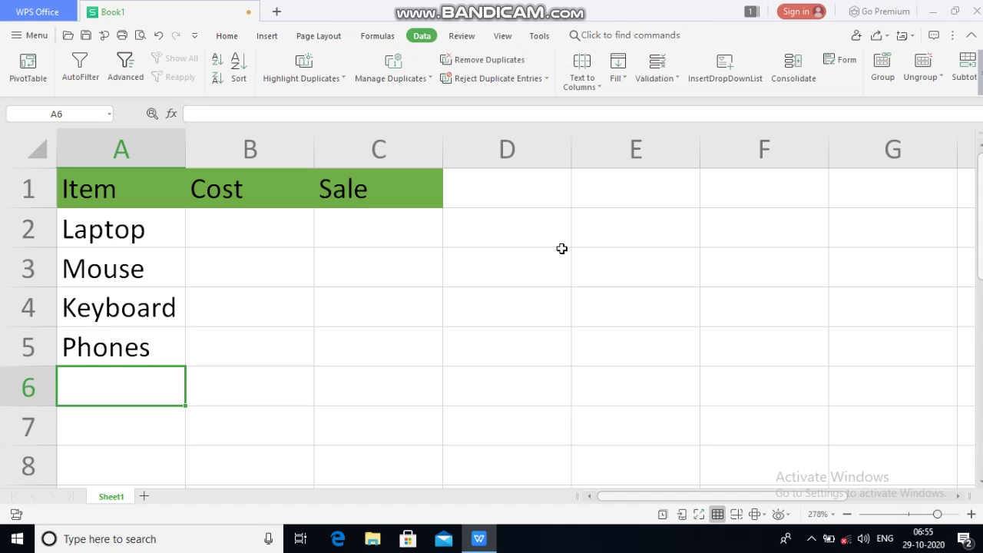
type("Mp")
key("BackSpace")
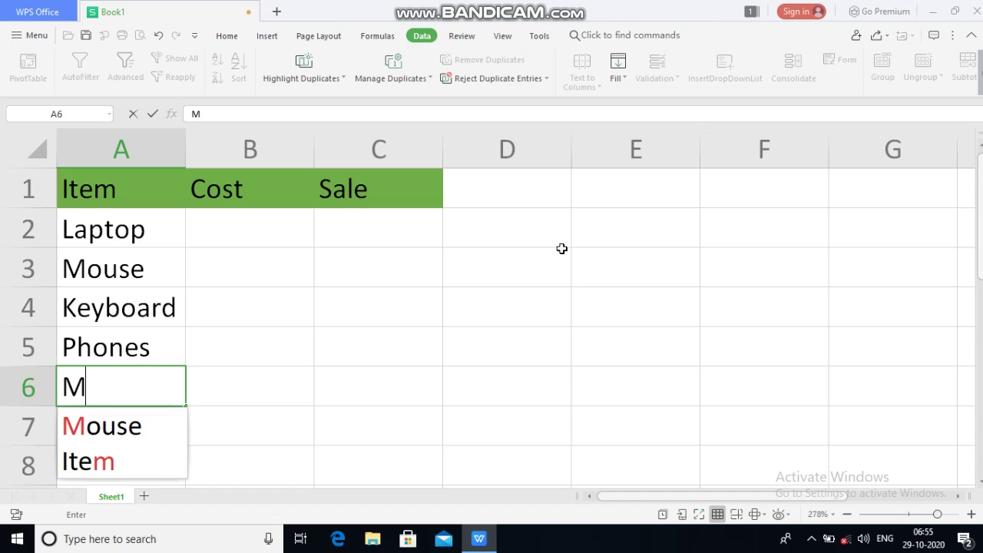
type("onitor")
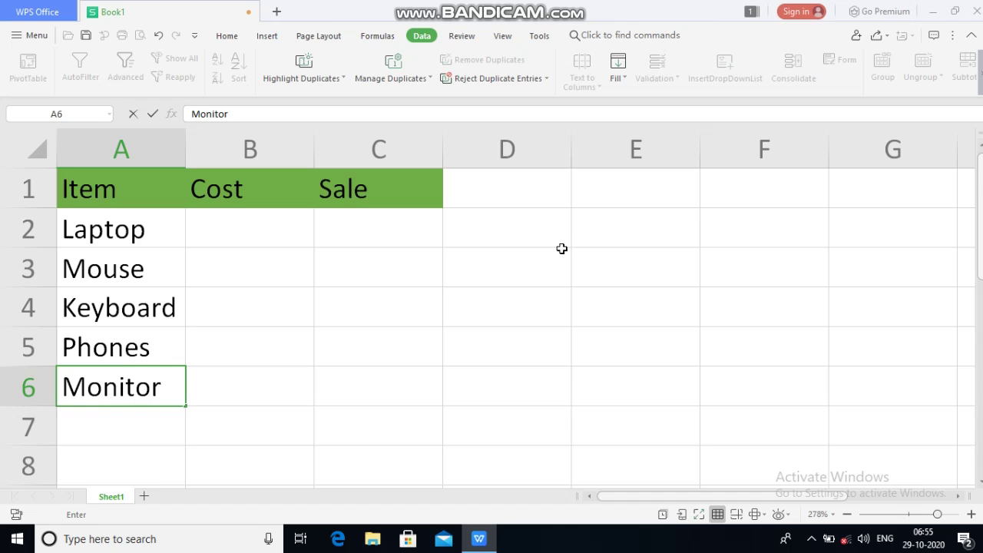
key("Return")
Fill in the Laptop row with a cost of 25000 and a sale value of 30000
key("Up")
key("Right")
key("Right")
key("Up")
key("Up")
key("Up")
key("Up")
key("Up")
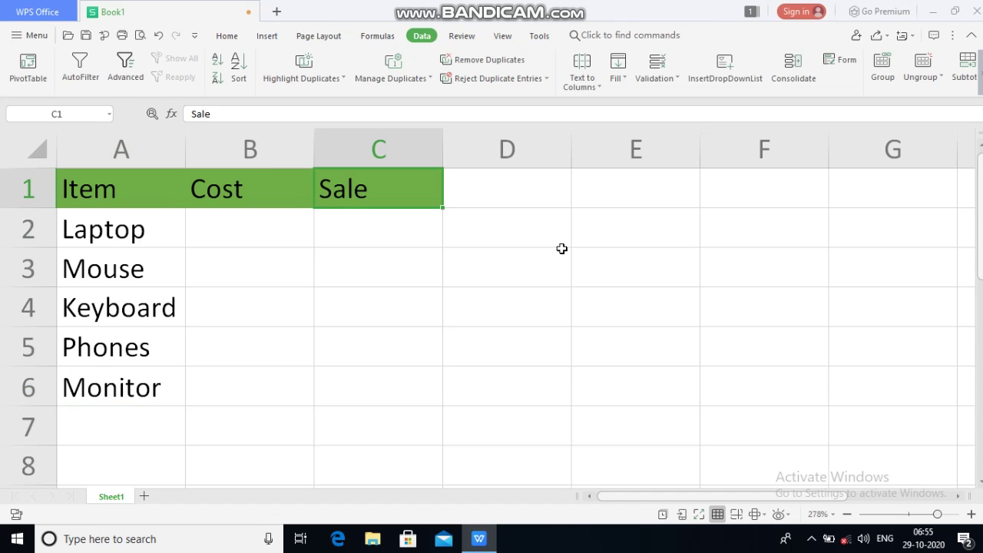
key("Left")
key("Down")
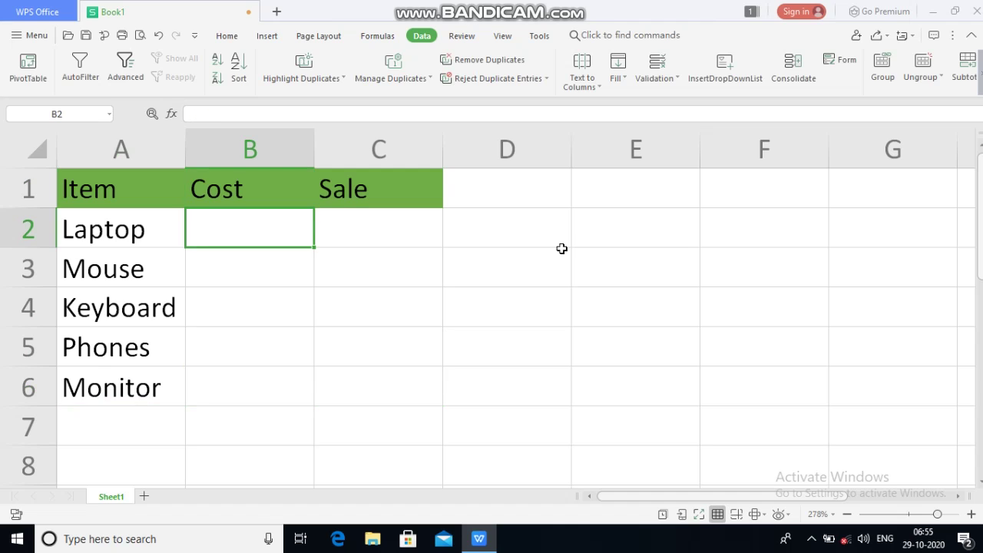
type("25000")
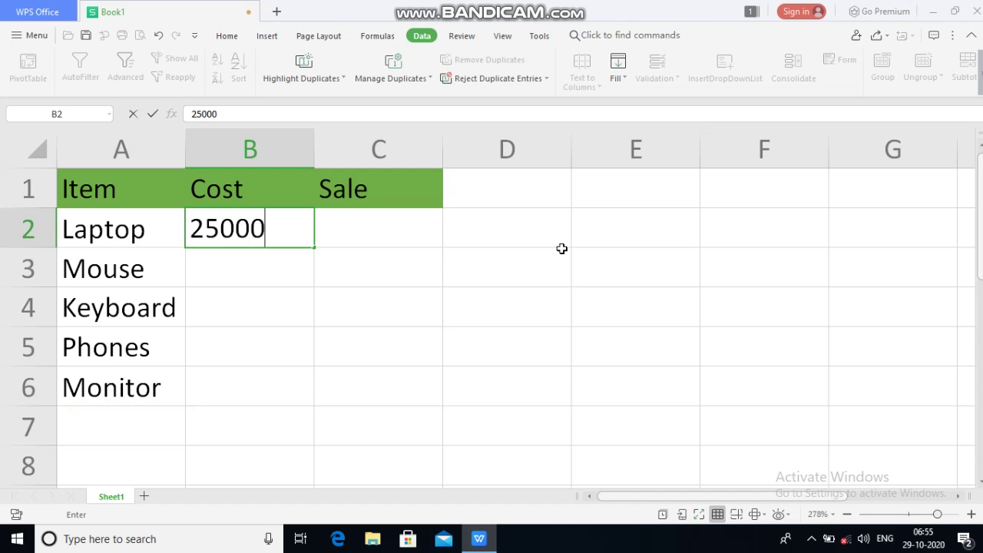
key("Right")
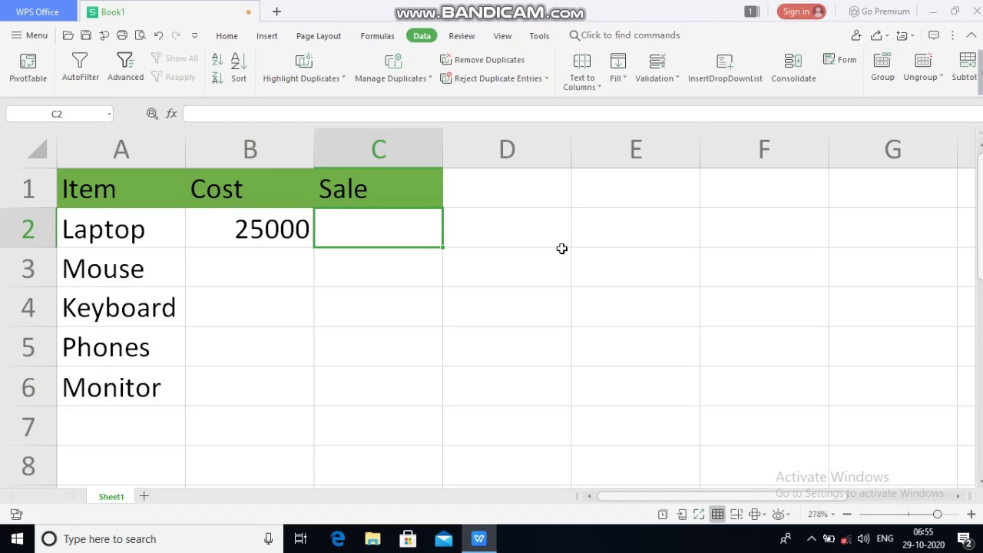
type("30000")
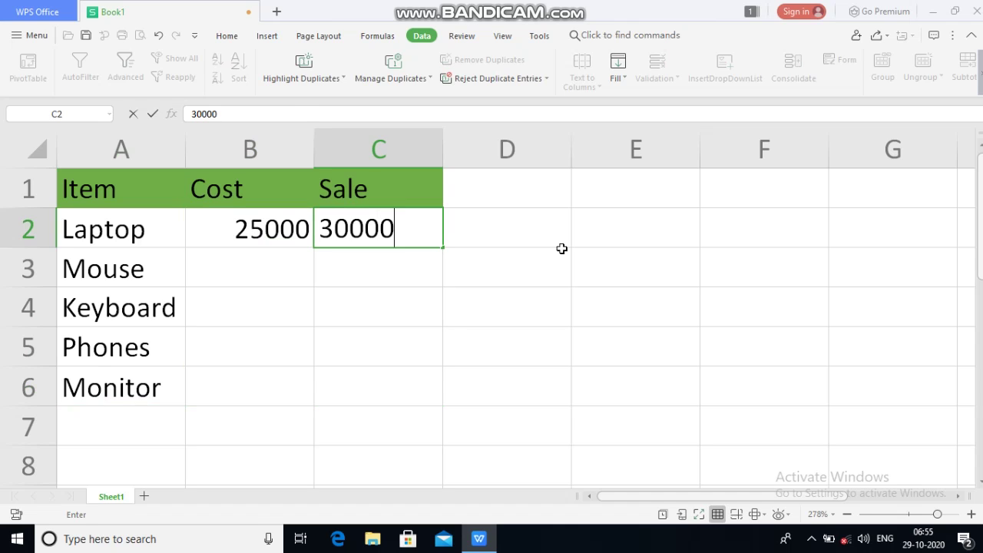
key("Return")
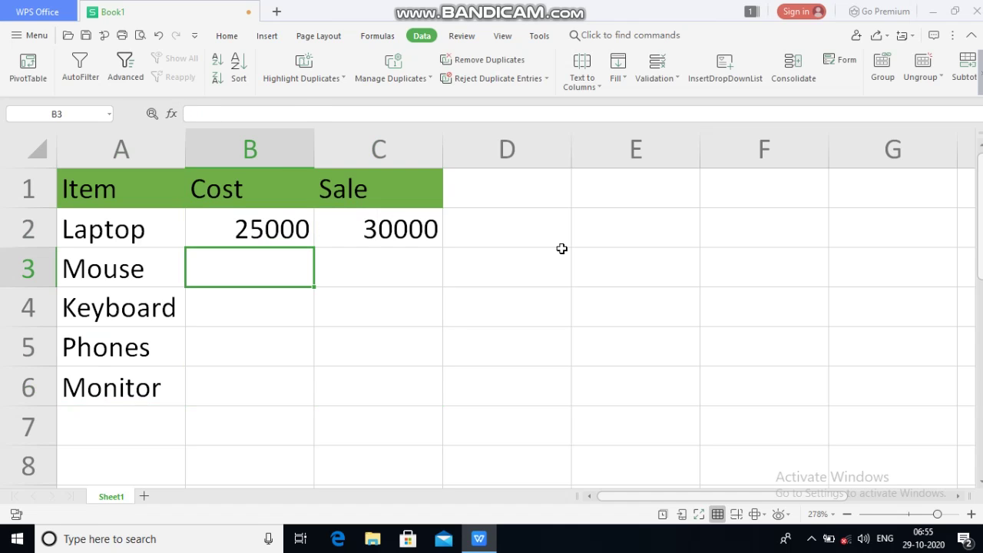
Enter cost 120 and sale 150 for Mouse, and cost 100 and sale 120 for Keyboard
type("120")
key("Right")
type("150")
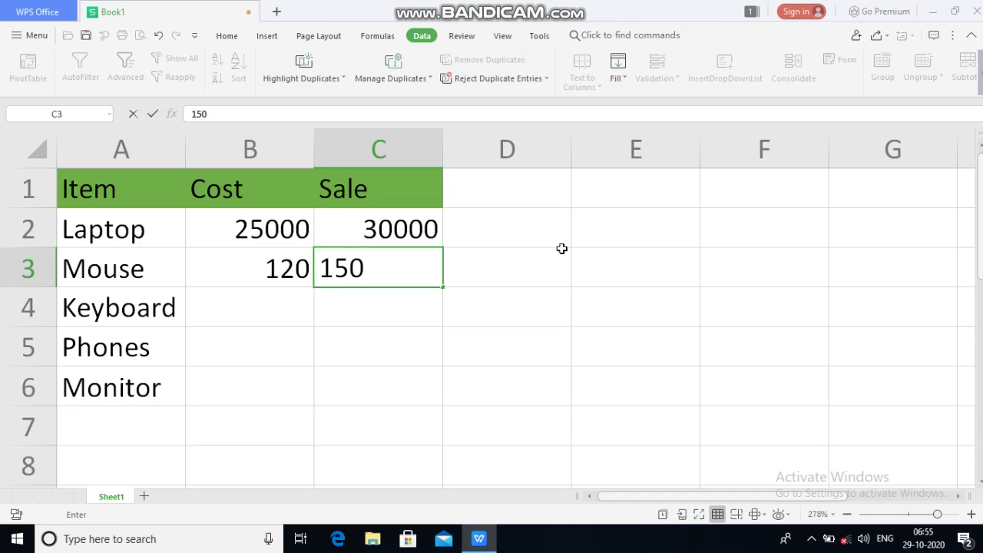
key("Return")
key("Left")
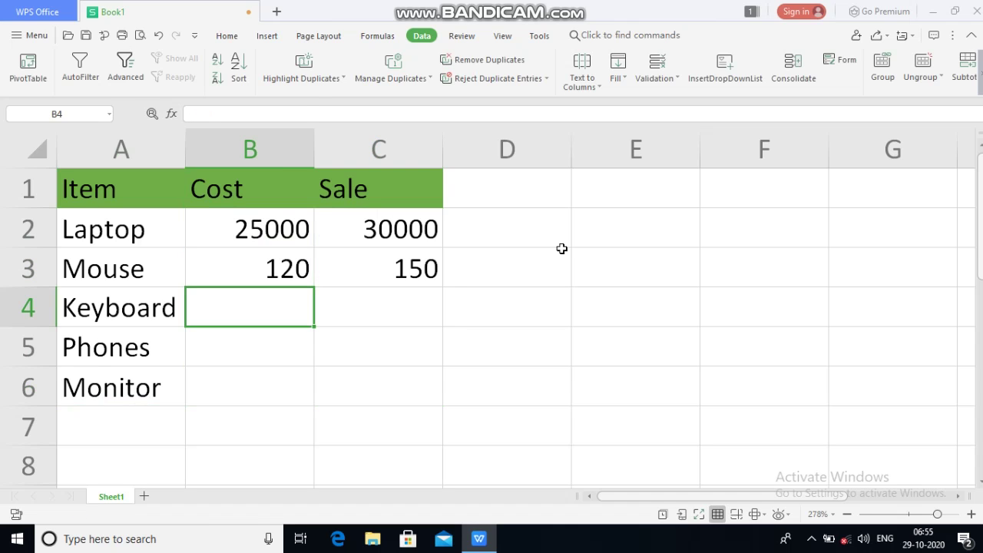
type("100")
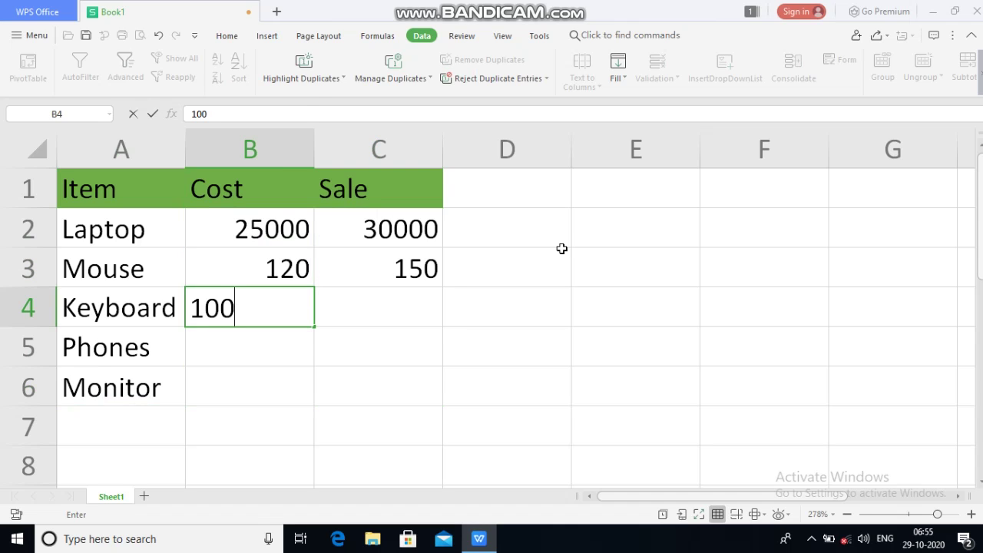
key("Right")
type("120")
key("Return")
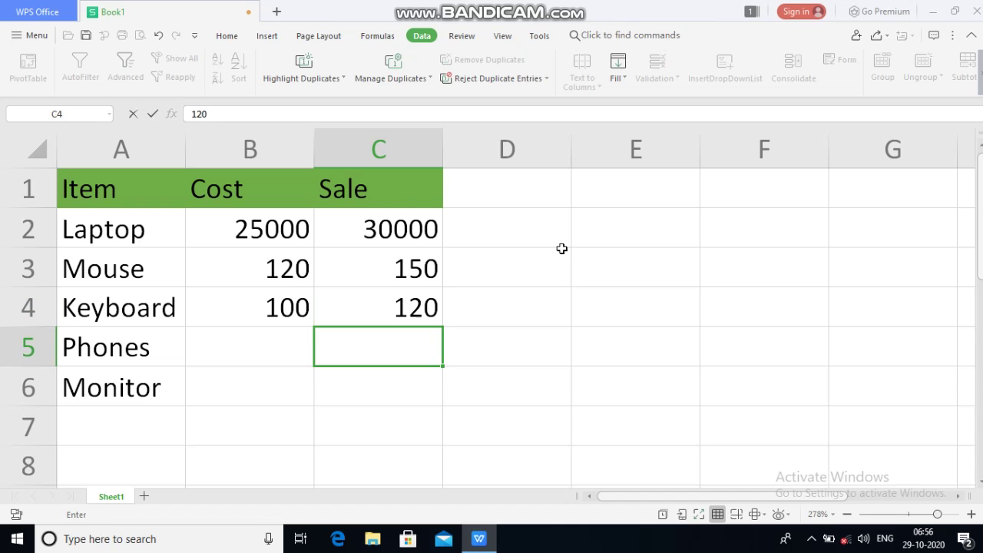
Enter cost 7500 and sale 8000 for Phones, and cost 3000 and sale 3700 for Monitor
key("Left")
type("7500")
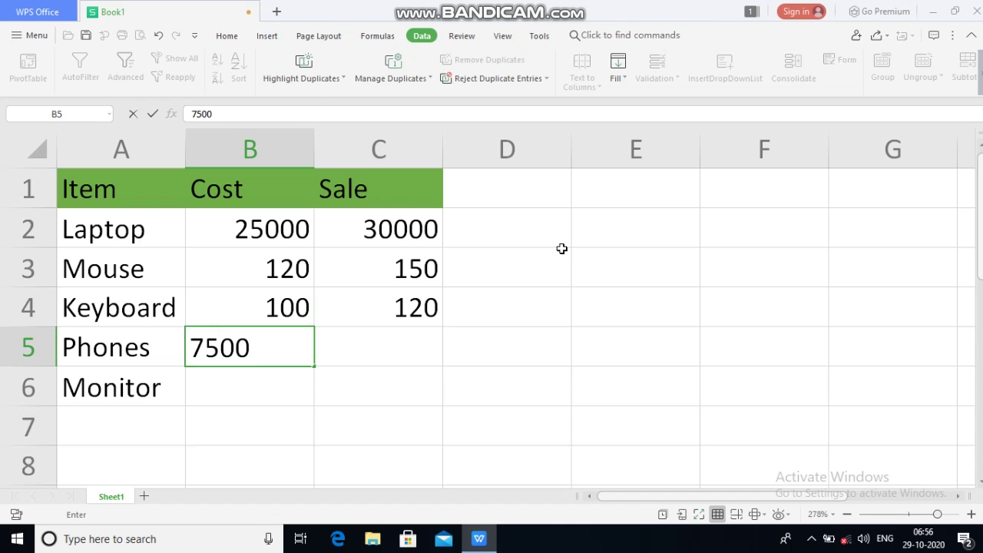
key("Right")
type("8000")
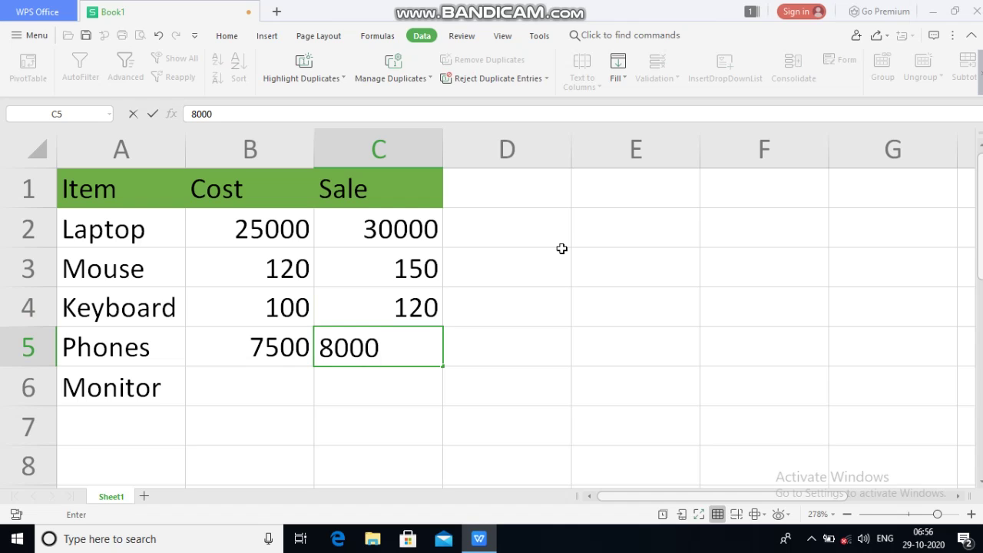
key("Return")
key("Left")
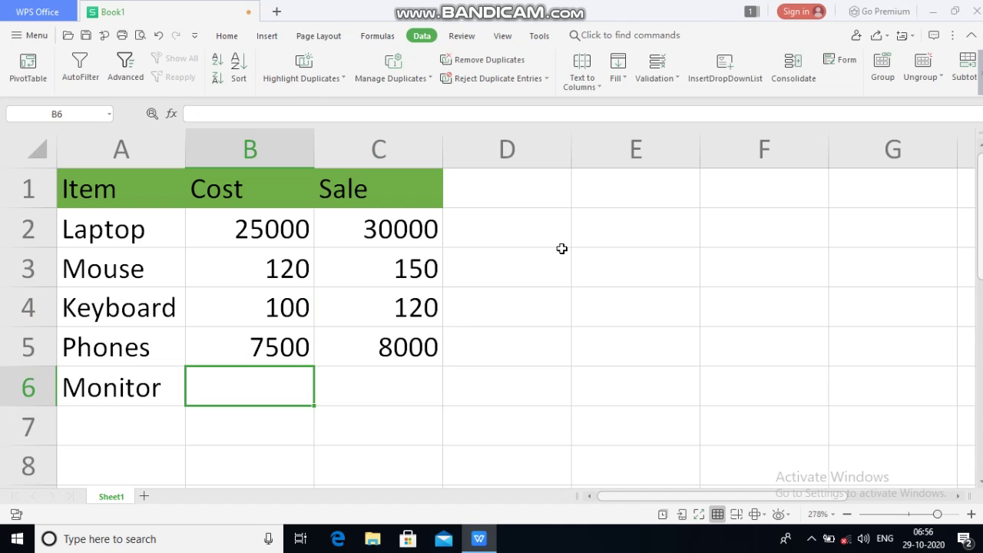
type("3000")
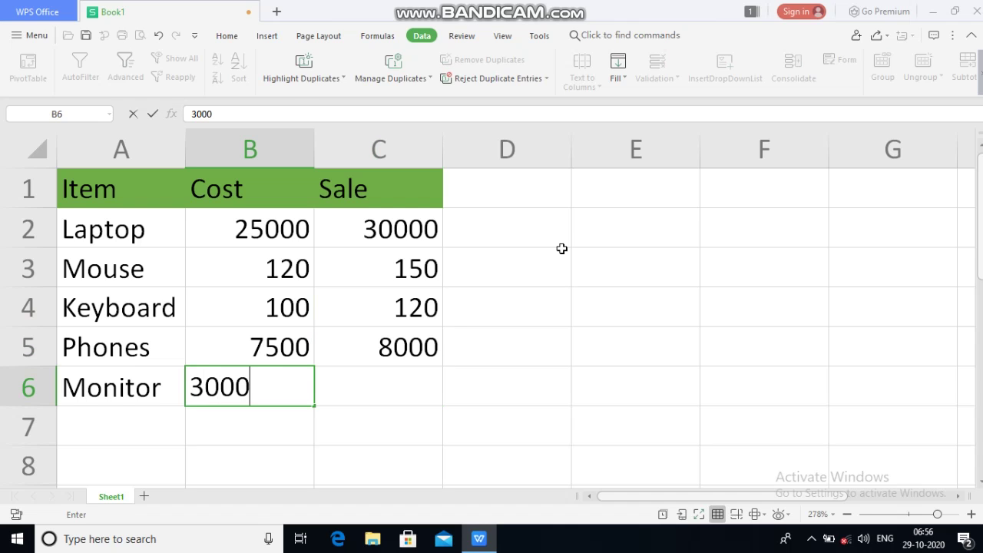
key("Right")
type("37000")
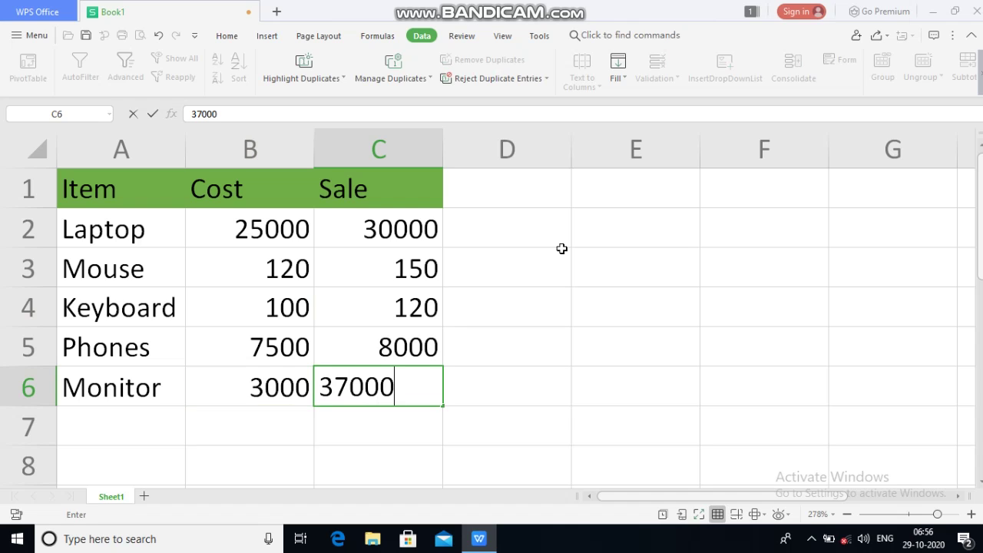
key("BackSpace")
key("Return")
key("Right")
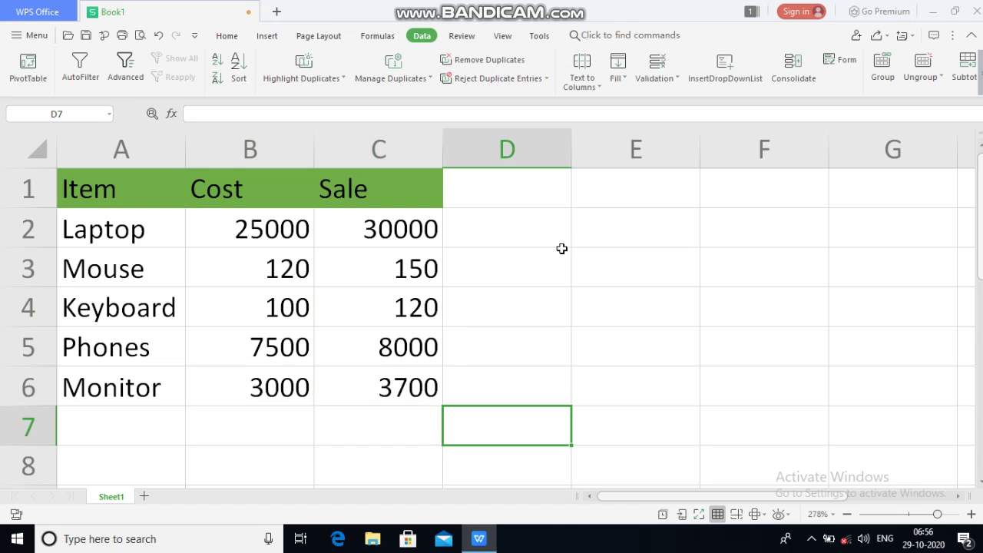
key("Up")
key("Left")
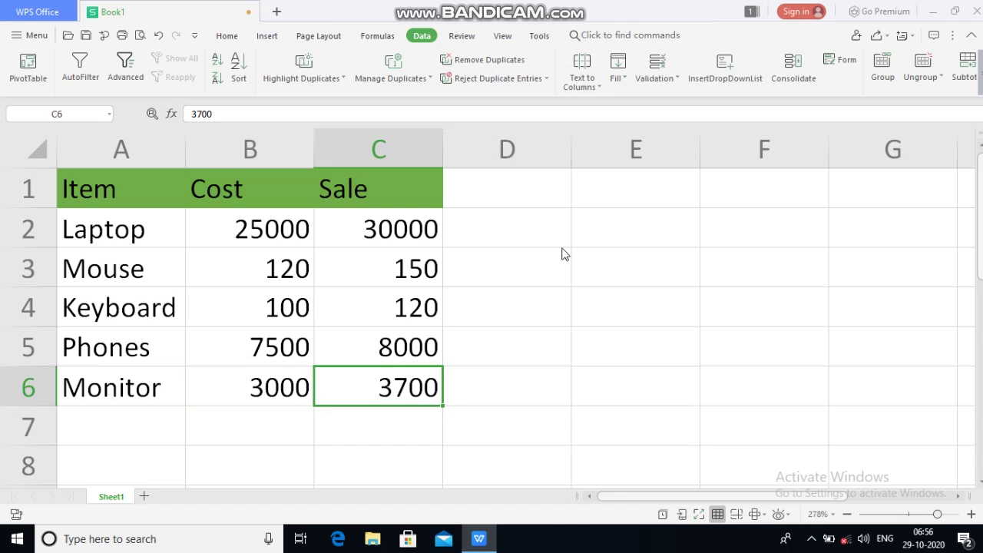
key("Right")
key("Right")
key("Up")
key("Up")
key("Up")
key("Up")
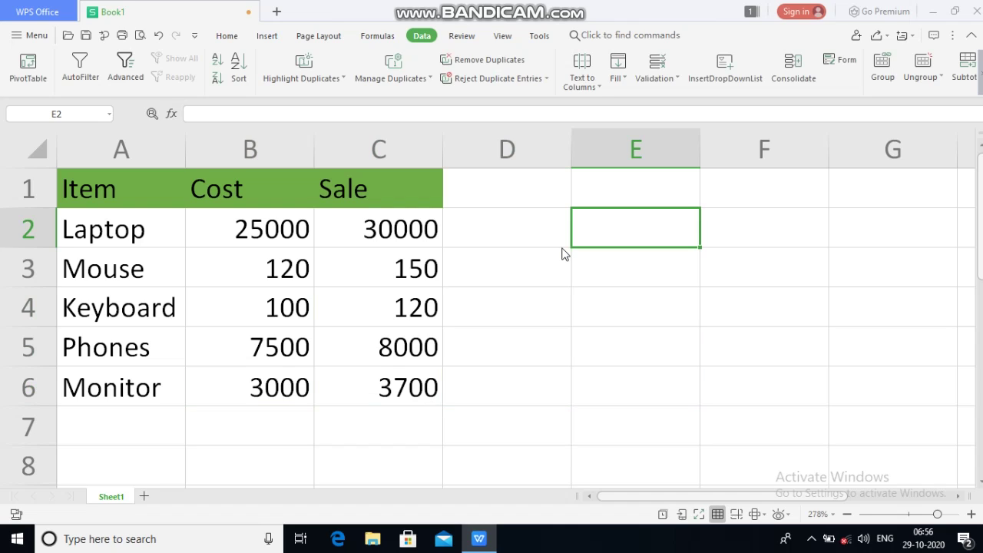
key("Down")
key("Left")
key("Left")
key("Left")
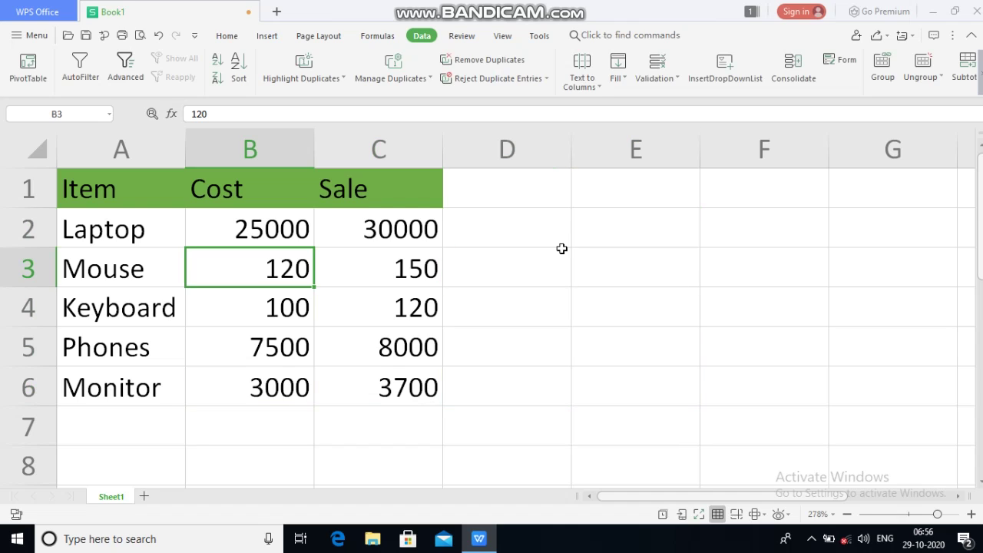
key("Right")
key("Right")
key("Right")
key("Up")
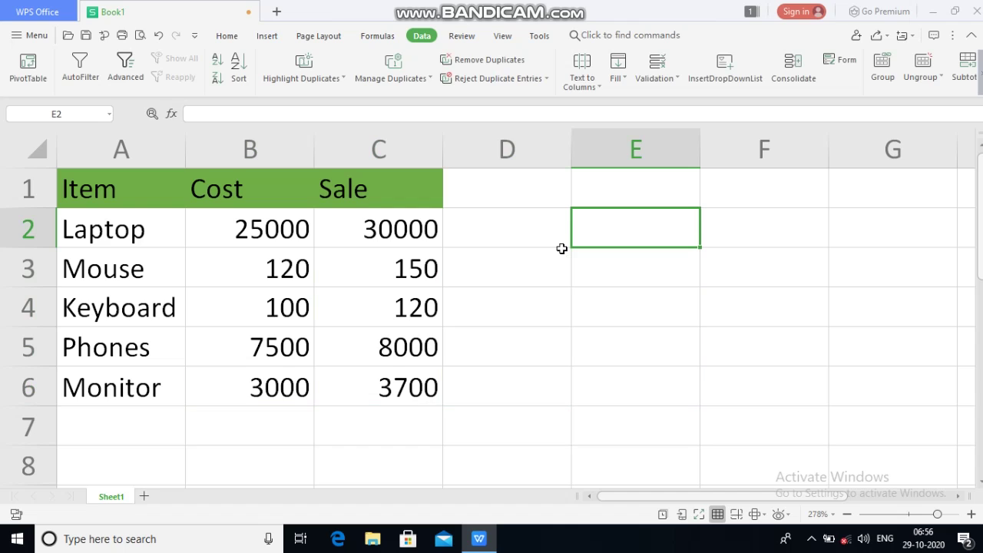
key("Left")
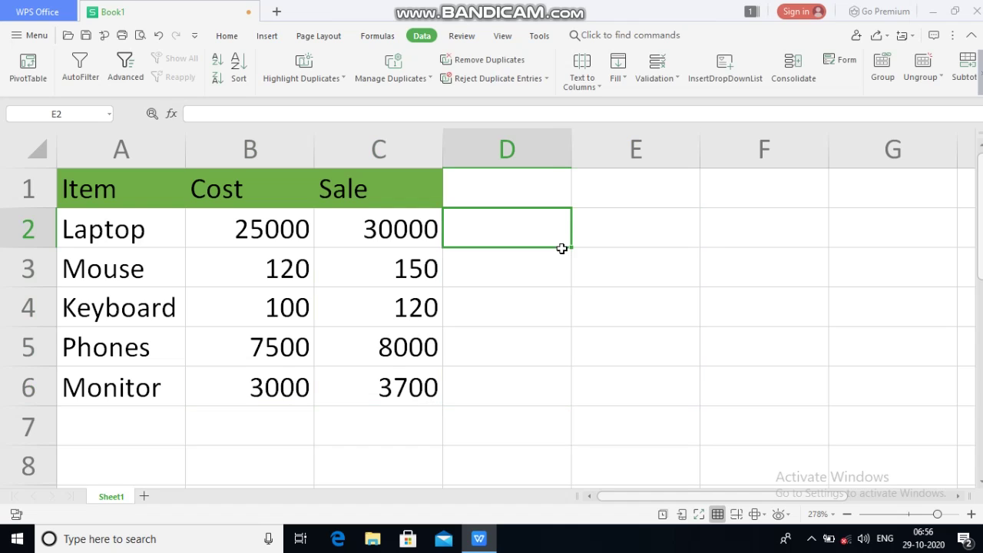
key("Right")
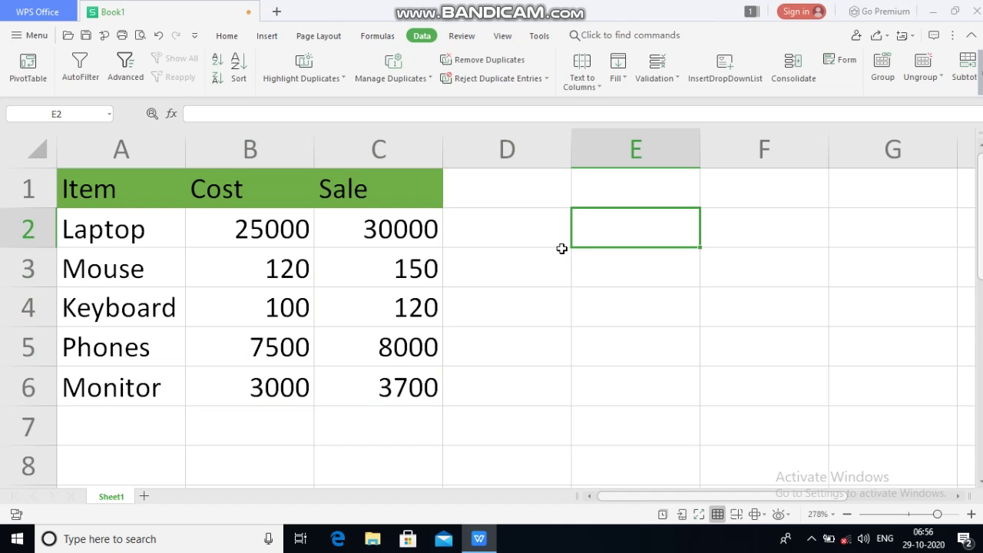
Add a list-type data validation to cell E2 using the range A1:A6 as its source
double_click(630, 221)
left_click(605, 272)
left_click(620, 235)
left_click(659, 77)
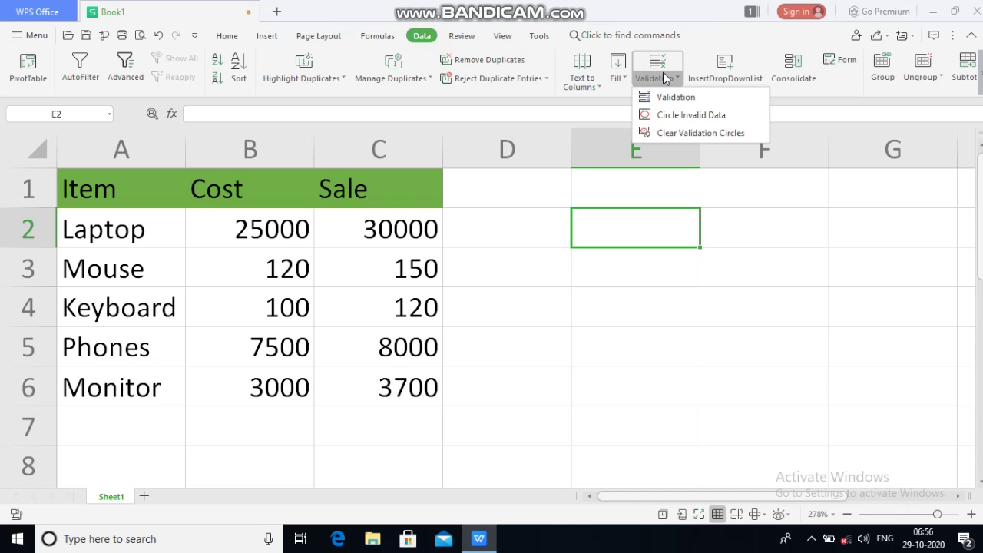
left_click(669, 97)
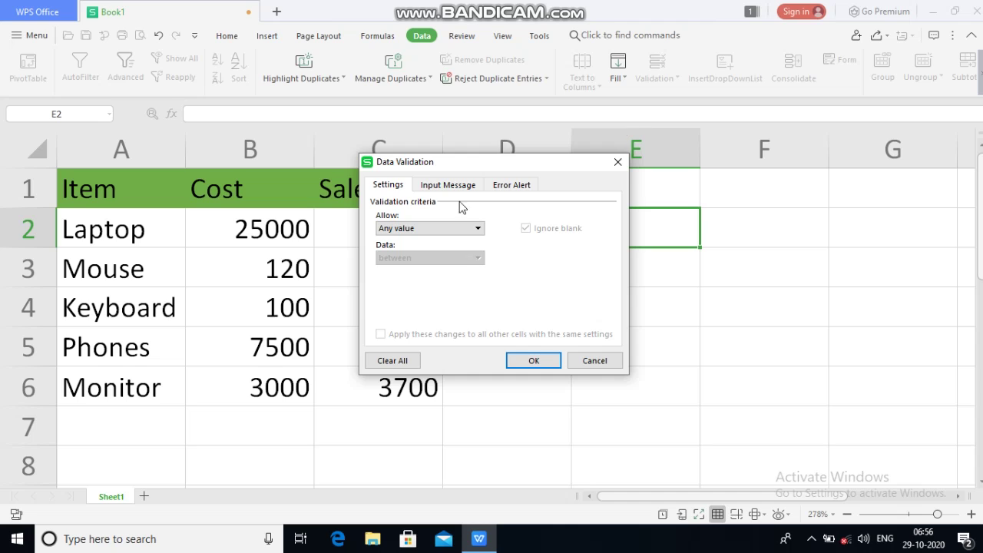
left_click(428, 228)
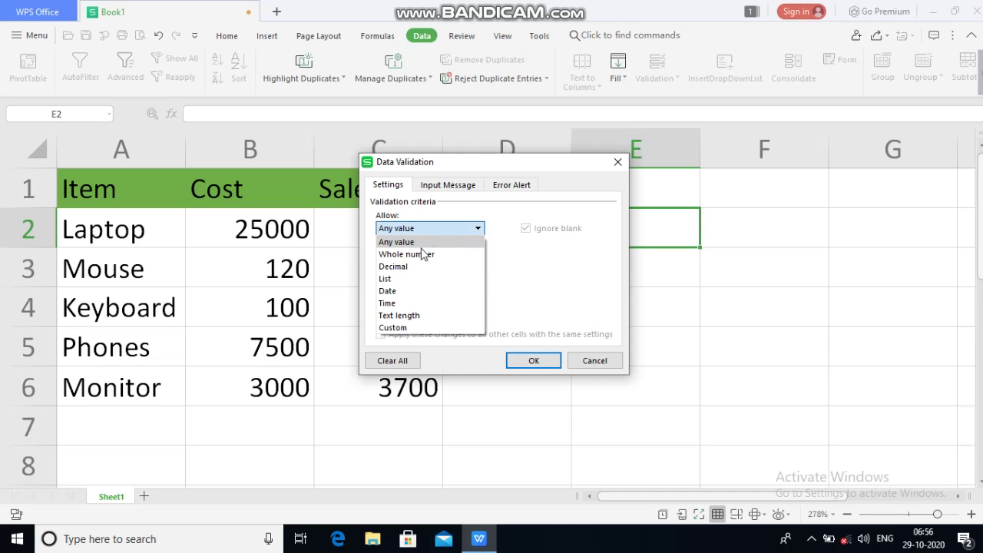
left_click(407, 278)
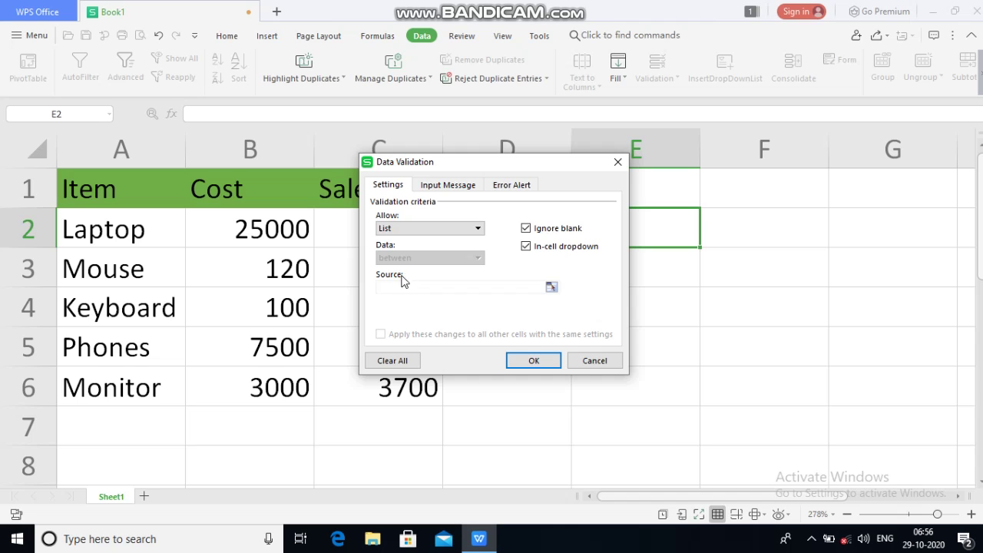
left_click(391, 286)
left_click(94, 183)
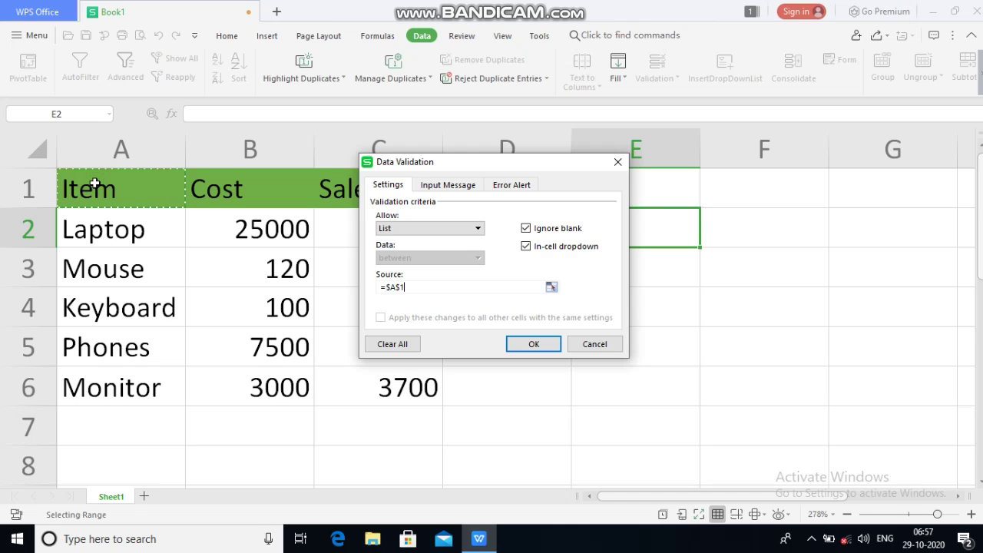
left_click_drag(94, 183, 181, 398)
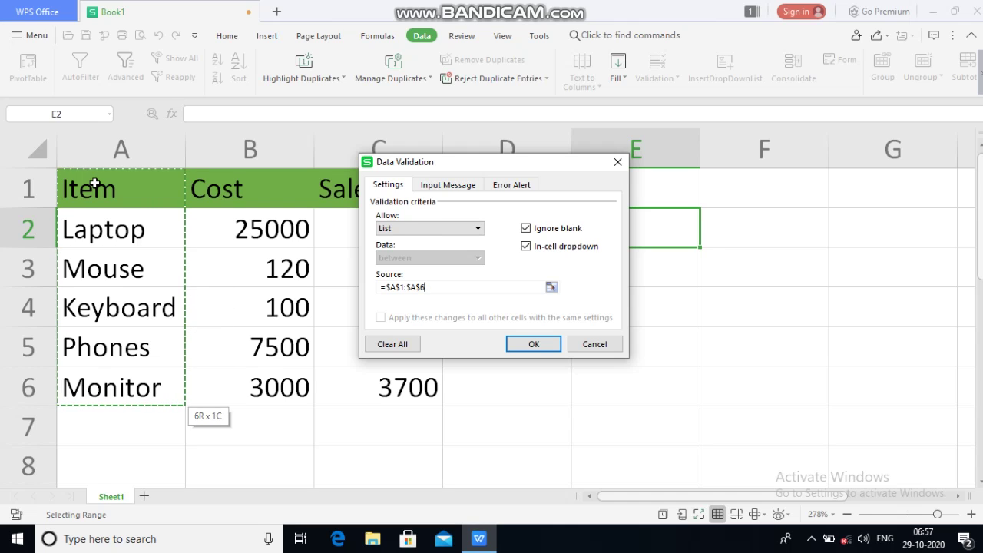
key("Return")
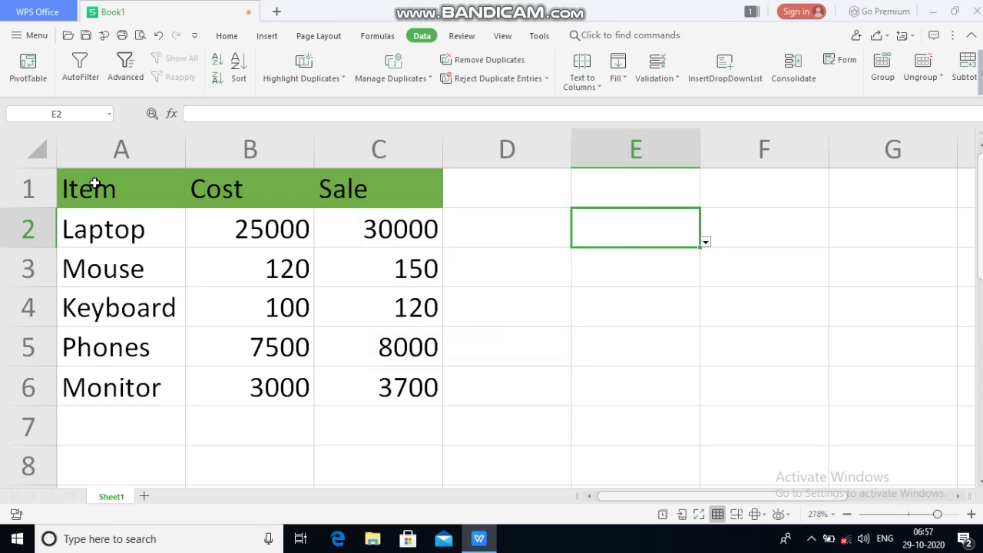
Choose Item from the drop-down list in cell E2 and check the list's entries
left_click(706, 243)
left_click(646, 275)
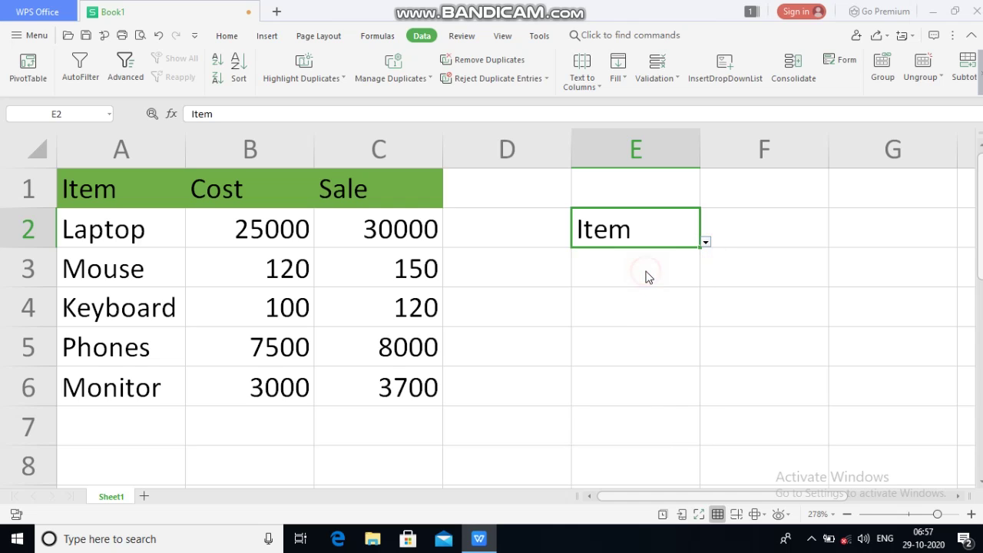
left_click(705, 243)
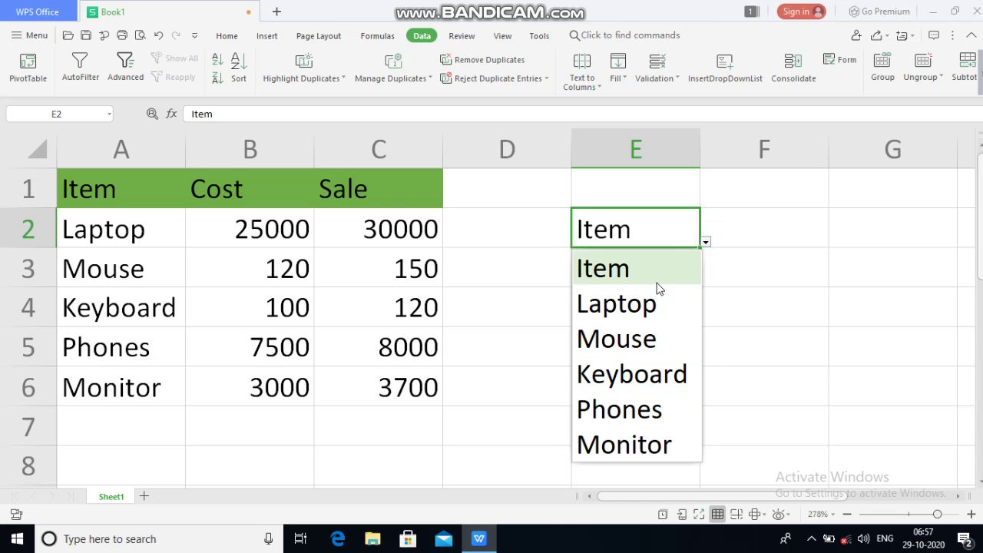
left_click(738, 281)
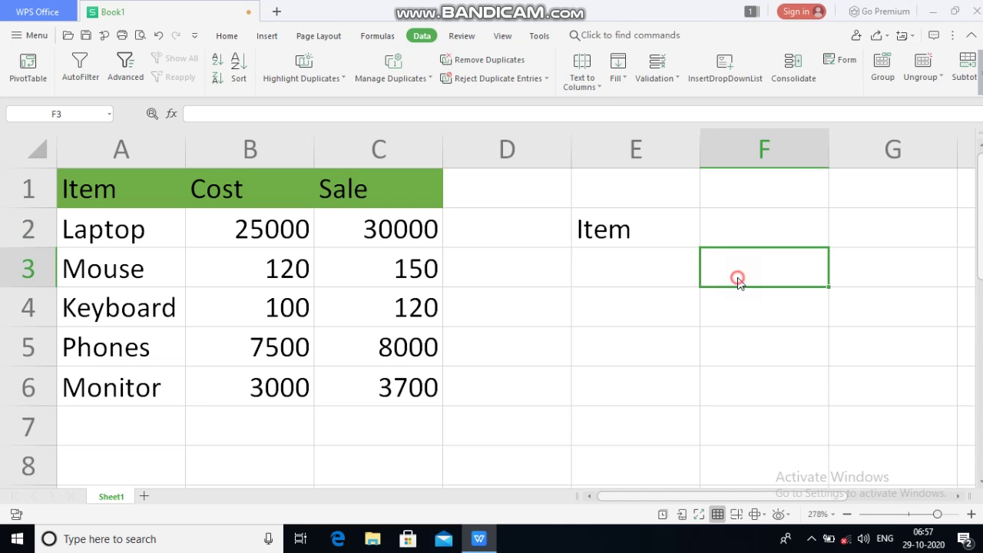
Enter the headings Cost in cell F2 and Sale in cell G2
left_click(744, 223)
type("Cos")
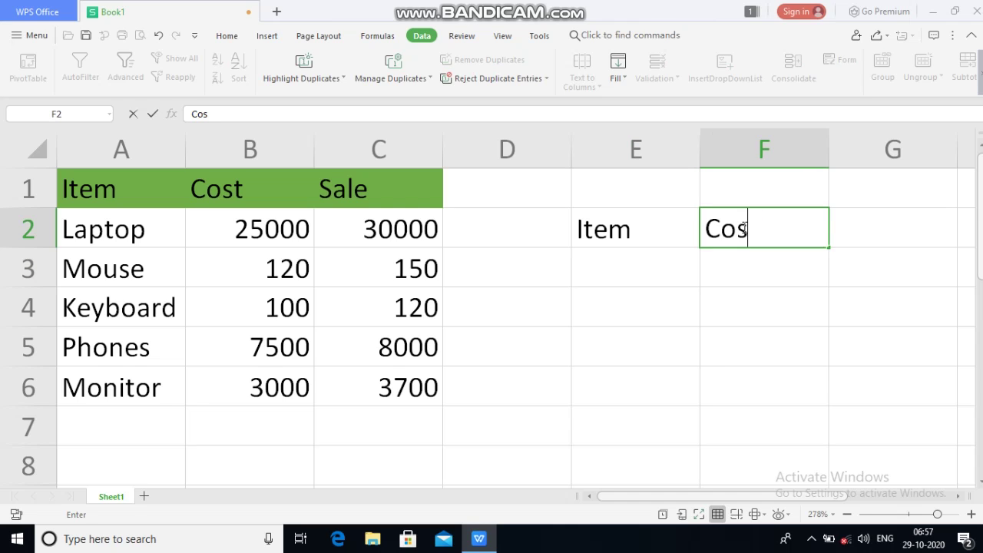
type("t")
key("Return")
key("Up")
key("Right")
type("S")
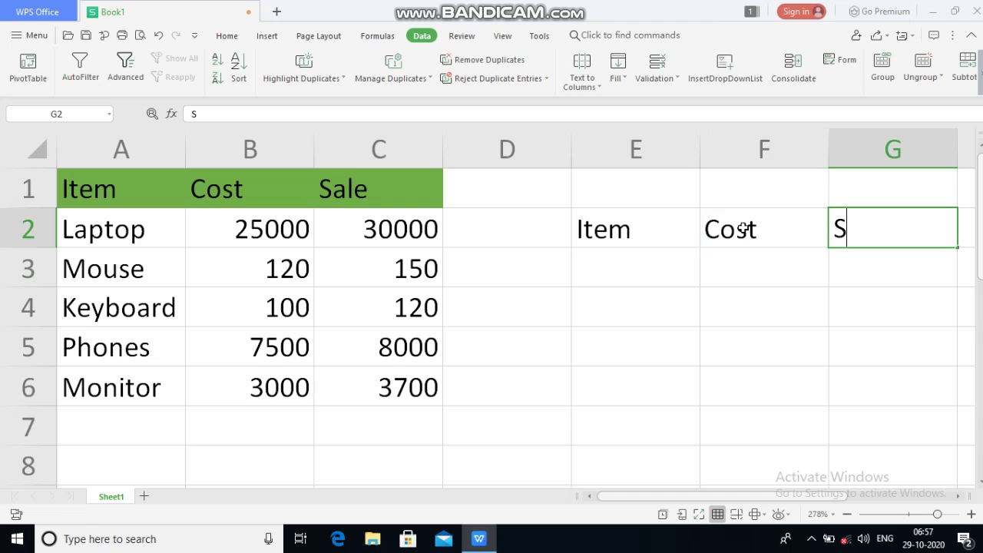
type("ale")
key("Return")
Fill the heading cells E2:G2 with yellow
key("Left")
key("Left")
key("Up")
key("Left")
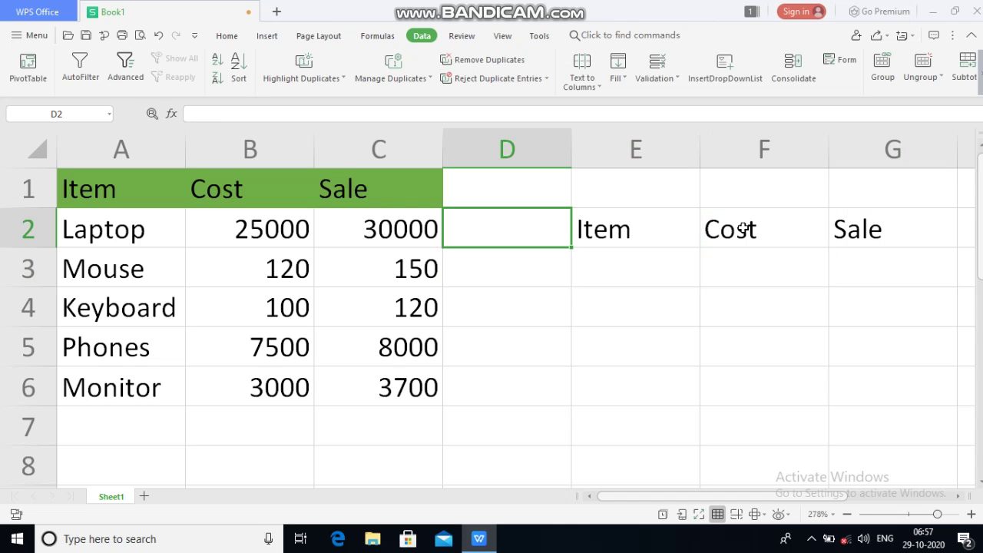
key("Right")
key("shift+Right")
key("shift+Right")
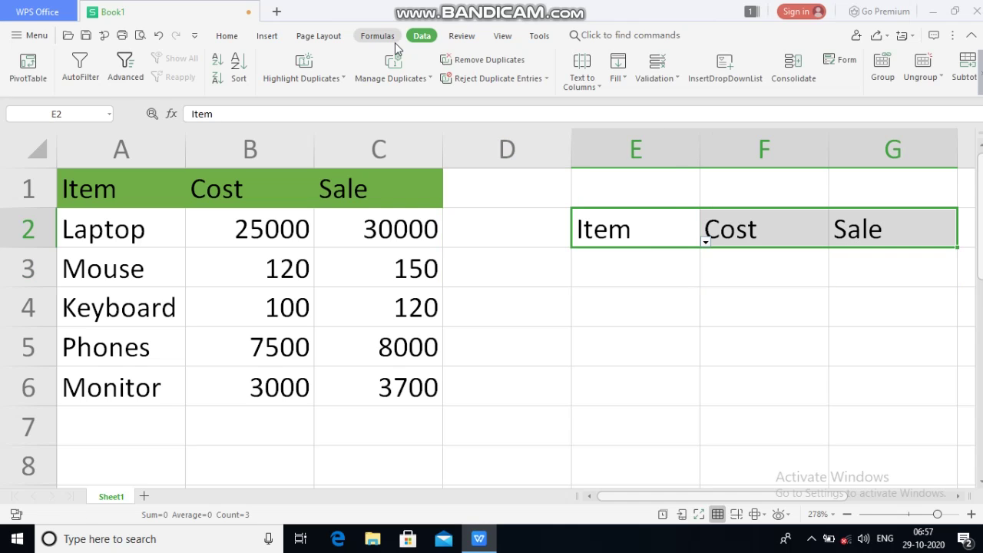
left_click(227, 36)
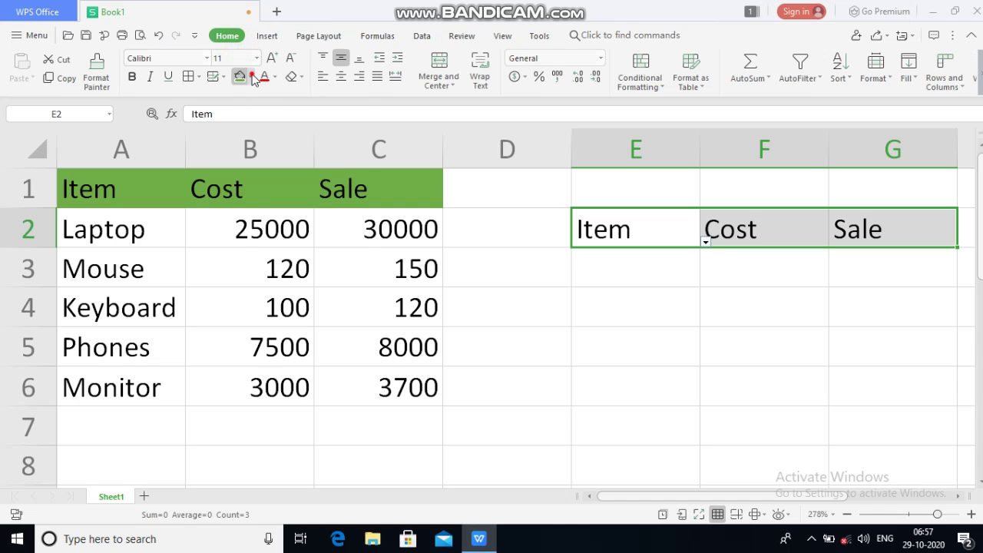
left_click(250, 77)
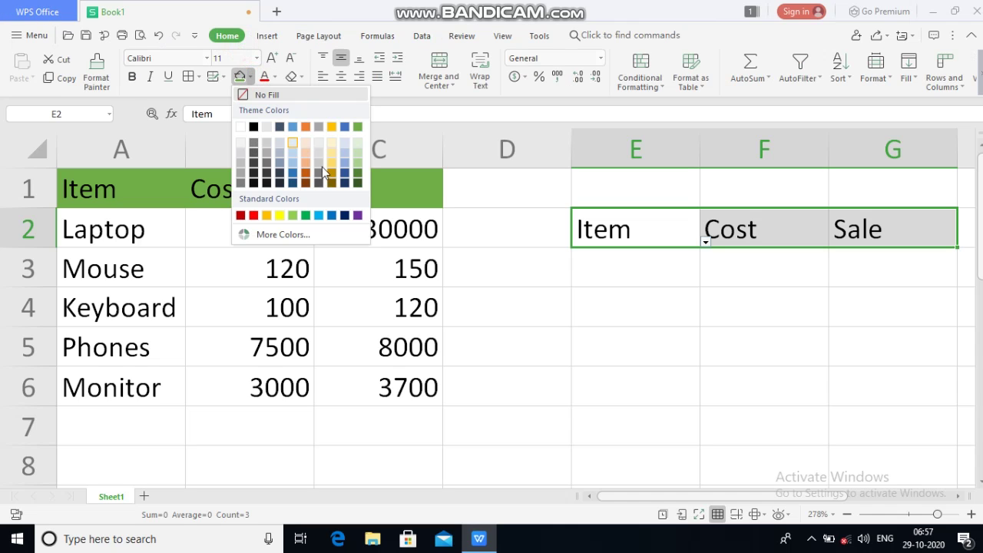
left_click(280, 216)
left_click(519, 263)
left_click(611, 275)
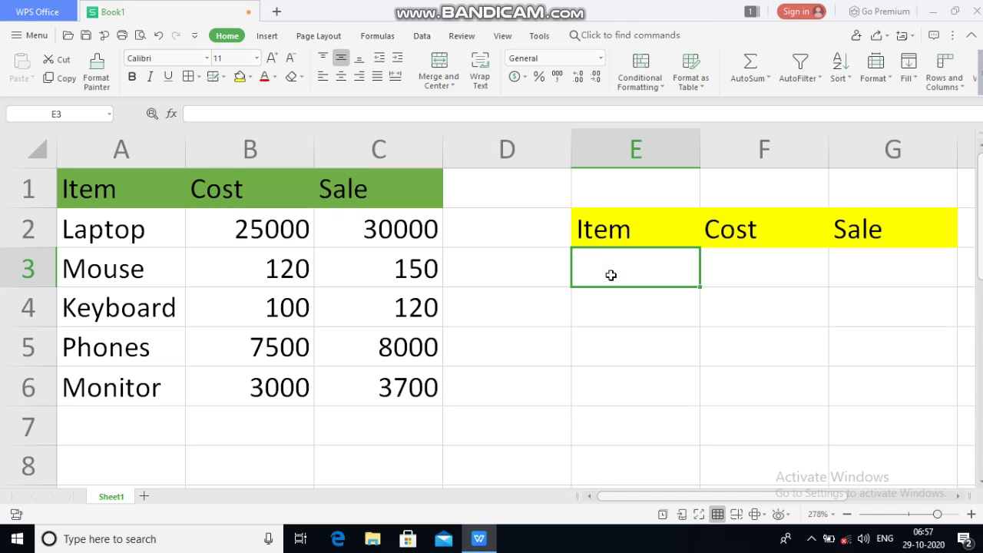
key("Right")
key("Right")
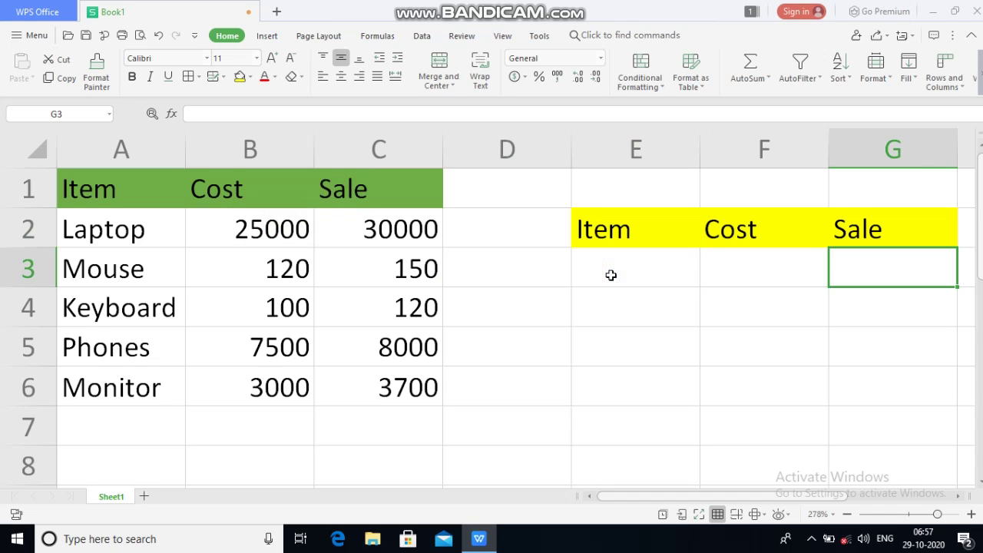
key("Left")
key("Left")
key("Up")
key("Down")
key("Up")
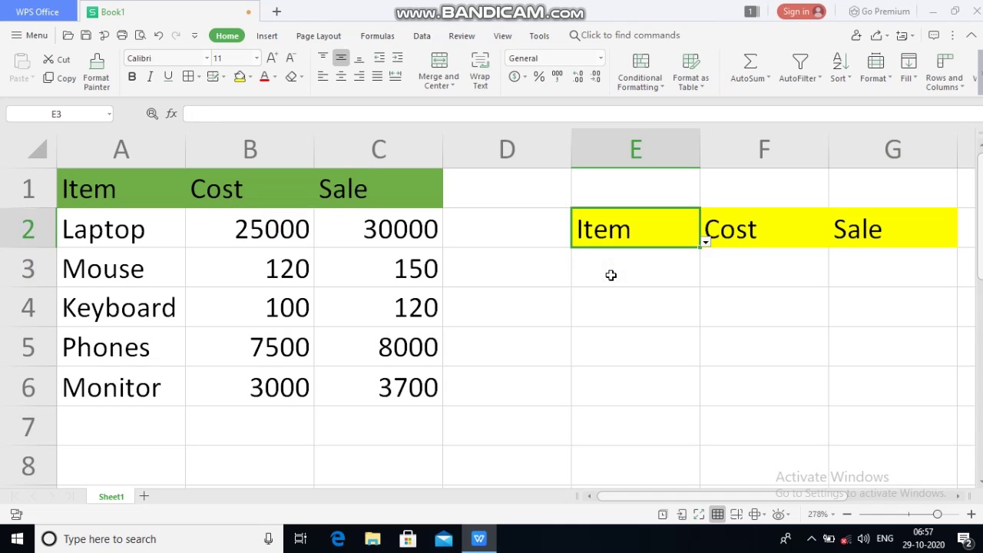
key("Down")
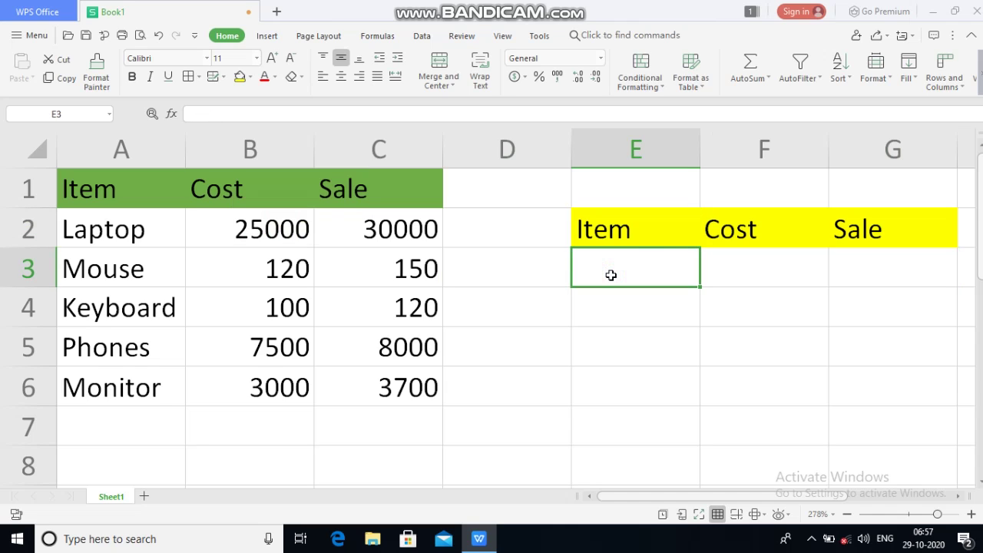
Test the drop-down list in cell E2 by choosing Laptop and switching back to Item
left_click(657, 238)
left_click(704, 242)
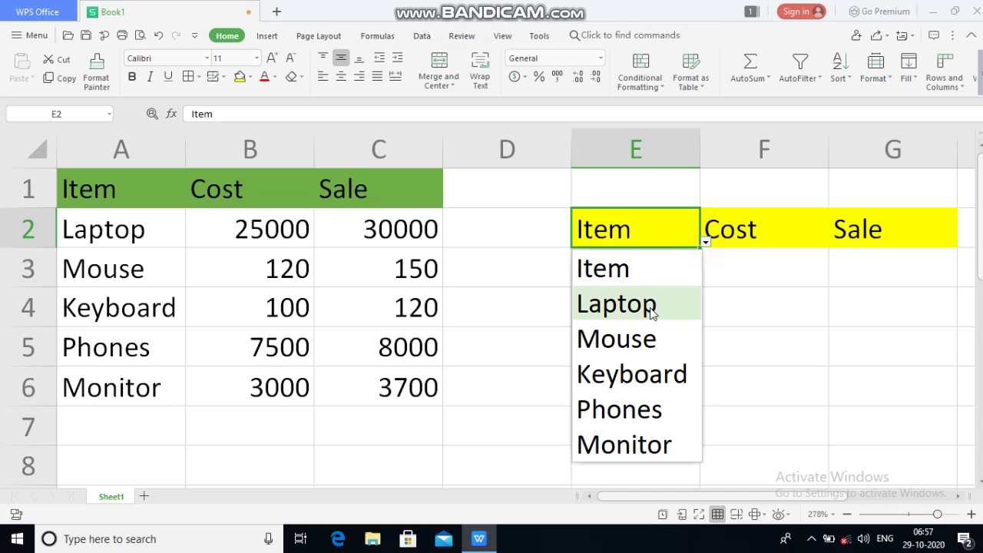
left_click(650, 307)
left_click(652, 265)
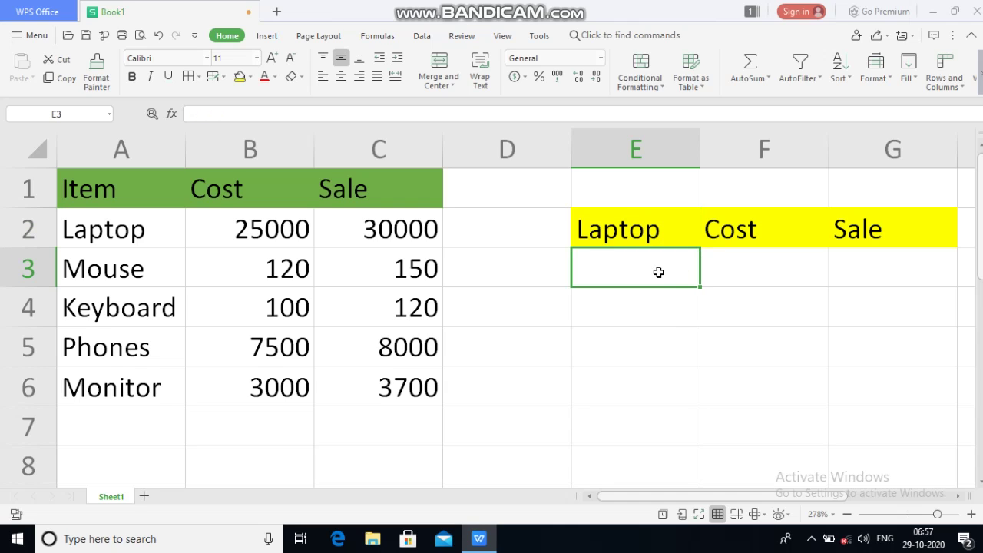
left_click(764, 245)
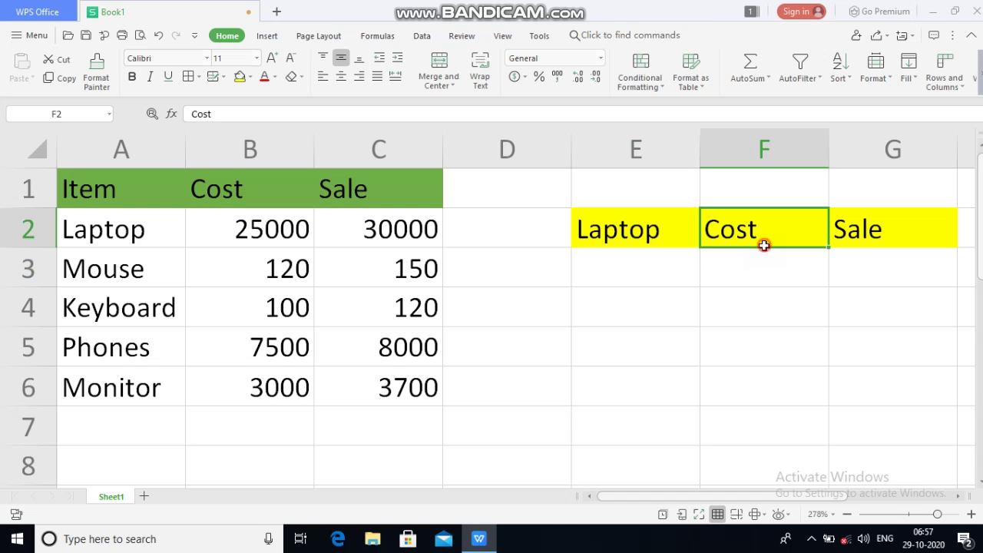
left_click(854, 259)
left_click(685, 237)
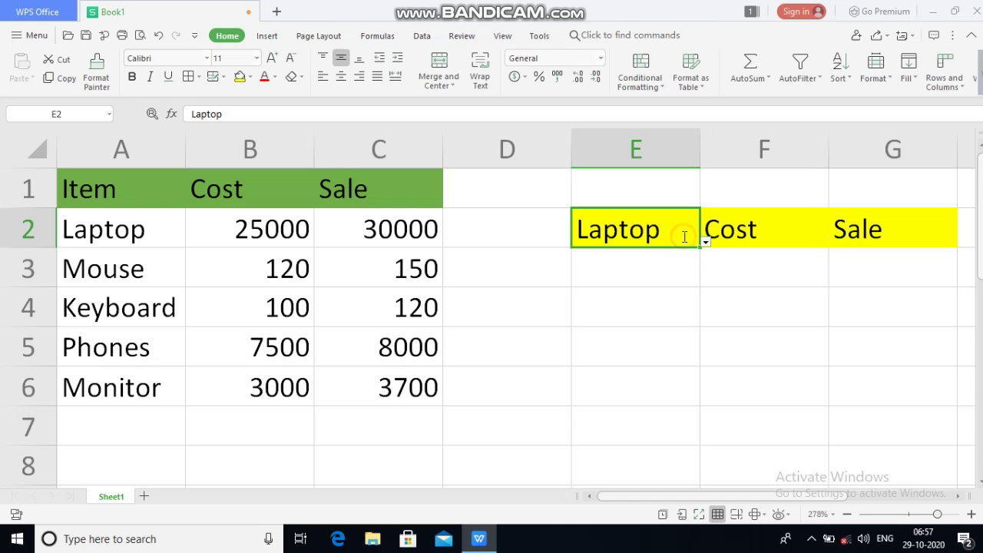
left_click(705, 242)
left_click(623, 281)
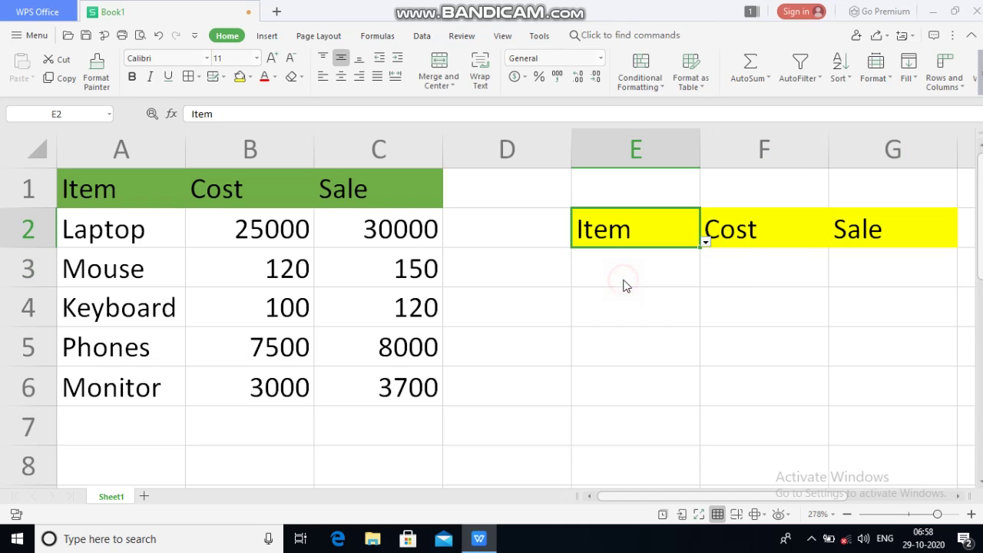
Start a VLOOKUP formula in cell E3 with E2 as the lookup value
left_click(640, 268)
type("+")
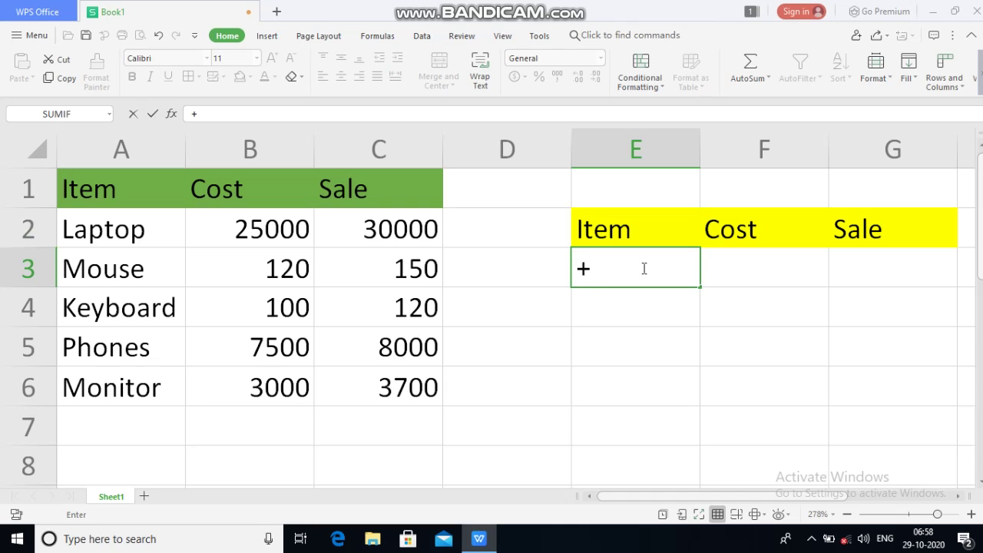
type("vloo")
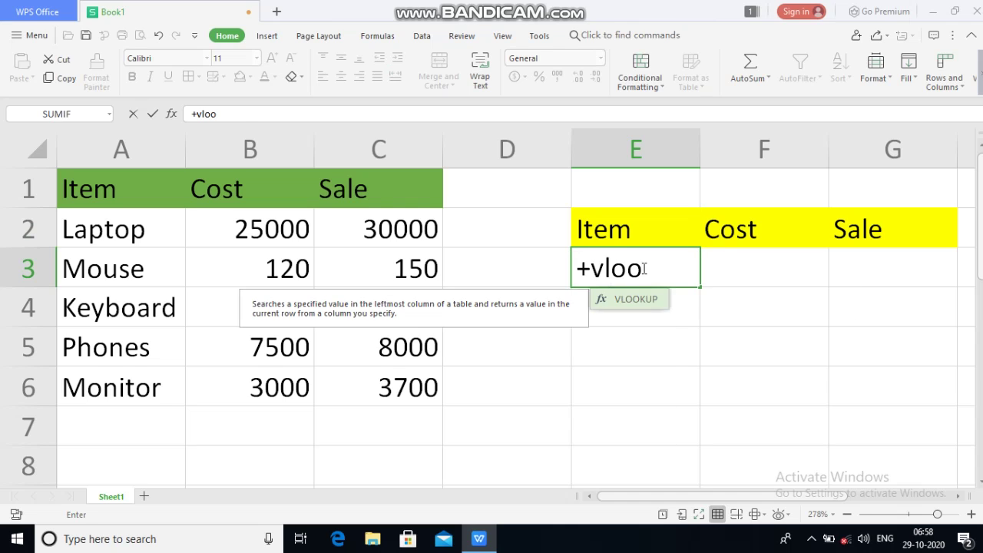
key("Tab")
left_click(643, 268)
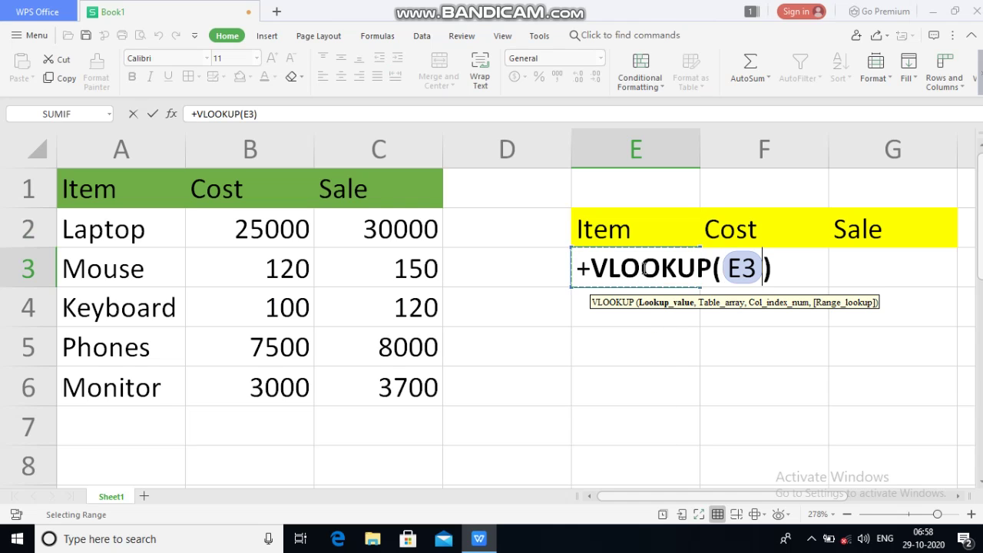
key("Up")
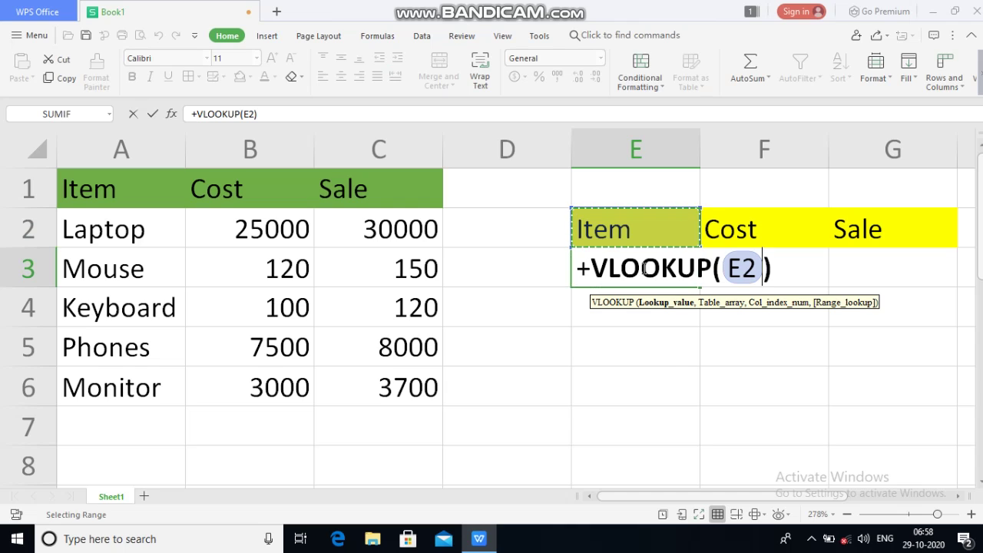
type(",")
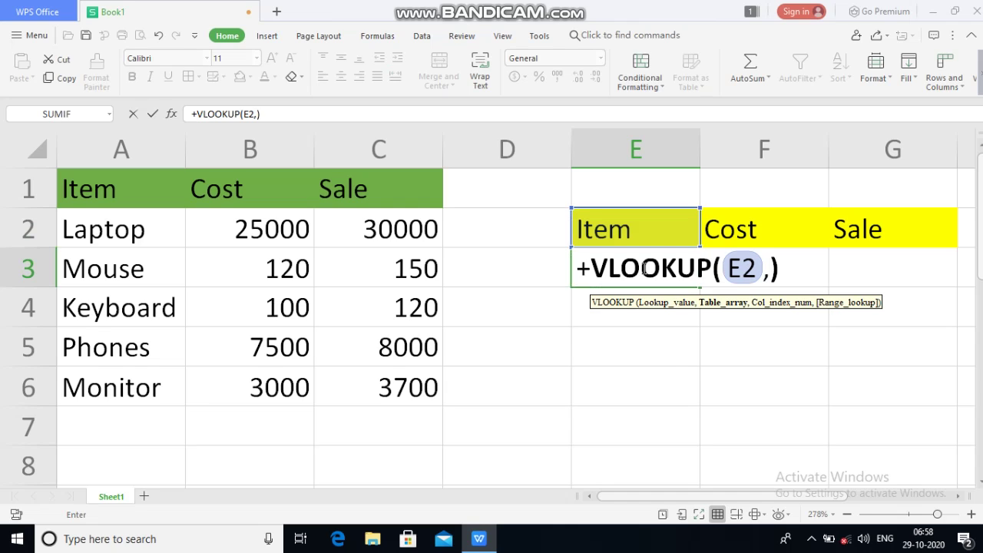
Complete the VLOOKUP in E3 with the table range A1:C6 and column index 1
left_click(644, 268)
key("Up")
left_click(507, 268)
left_click(121, 268)
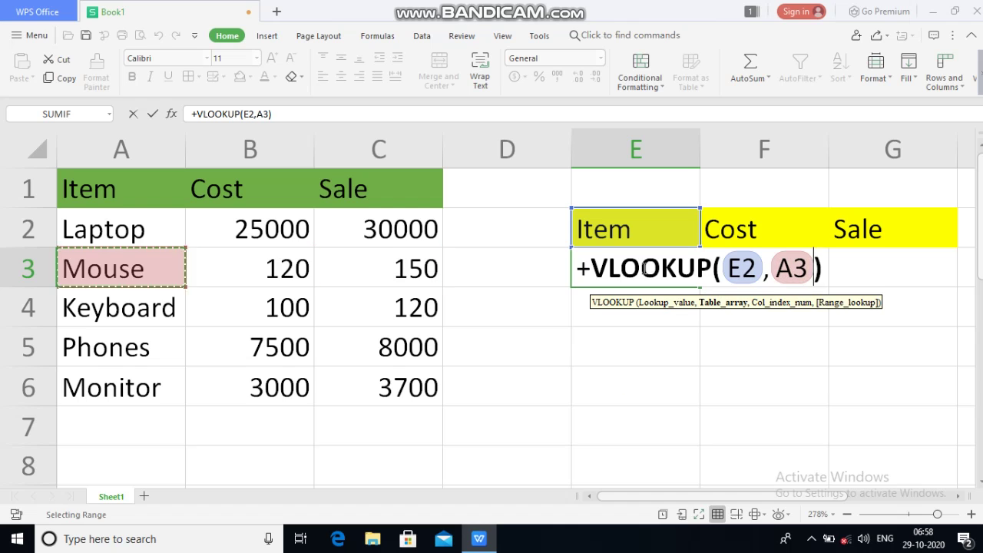
left_click_drag(121, 188, 438, 404)
type(",")
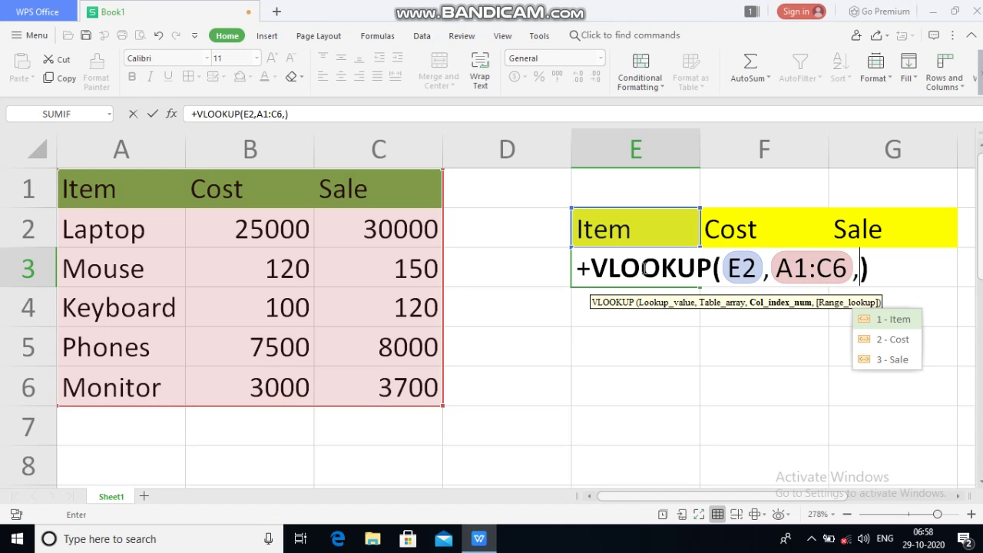
type("1")
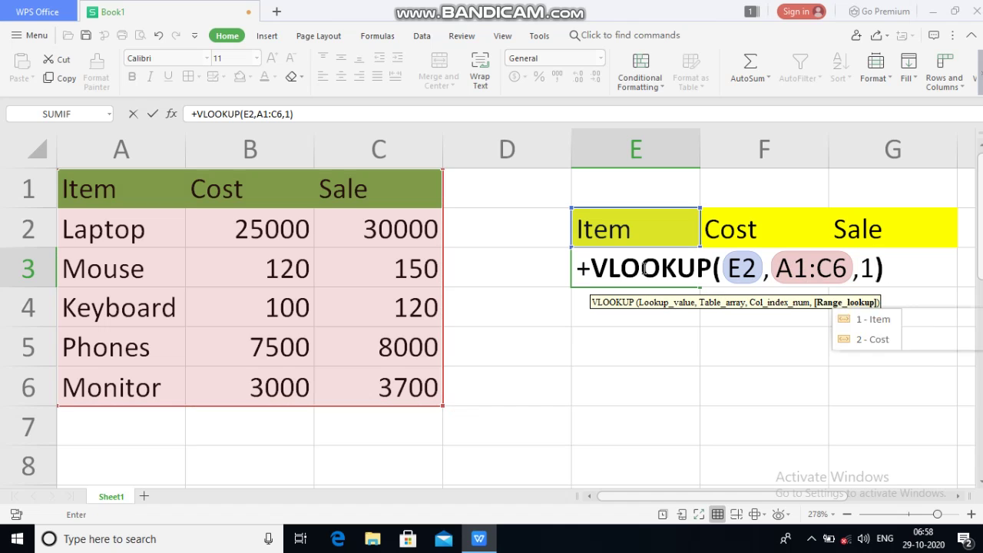
type(",")
key("Return")
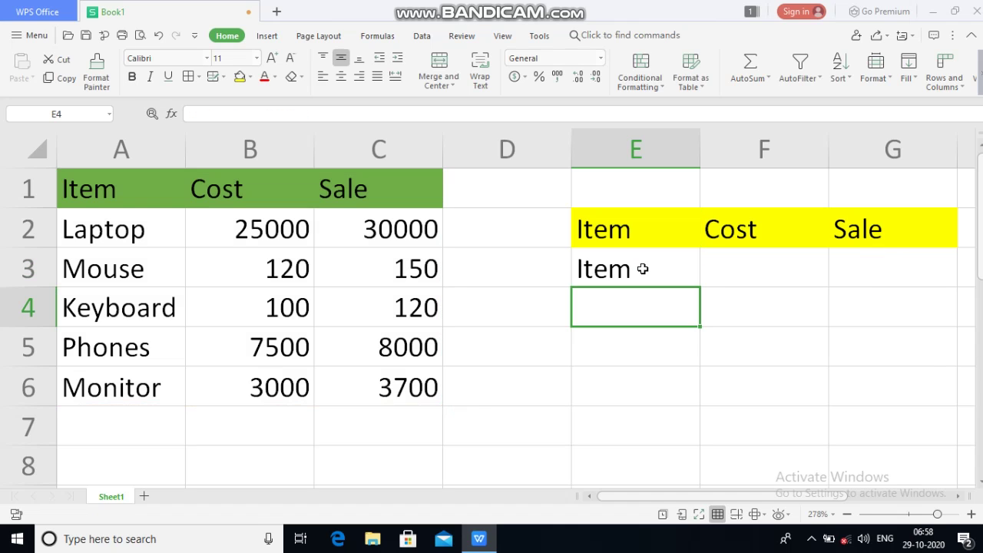
left_click(642, 269)
key("Right")
type("=vll")
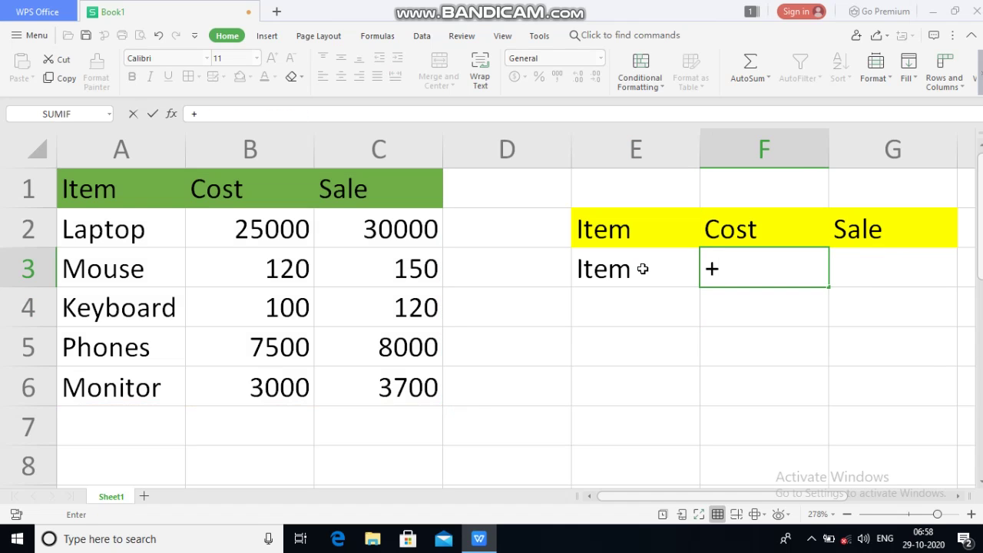
key("Tab")
key("Left")
type("+vllo")
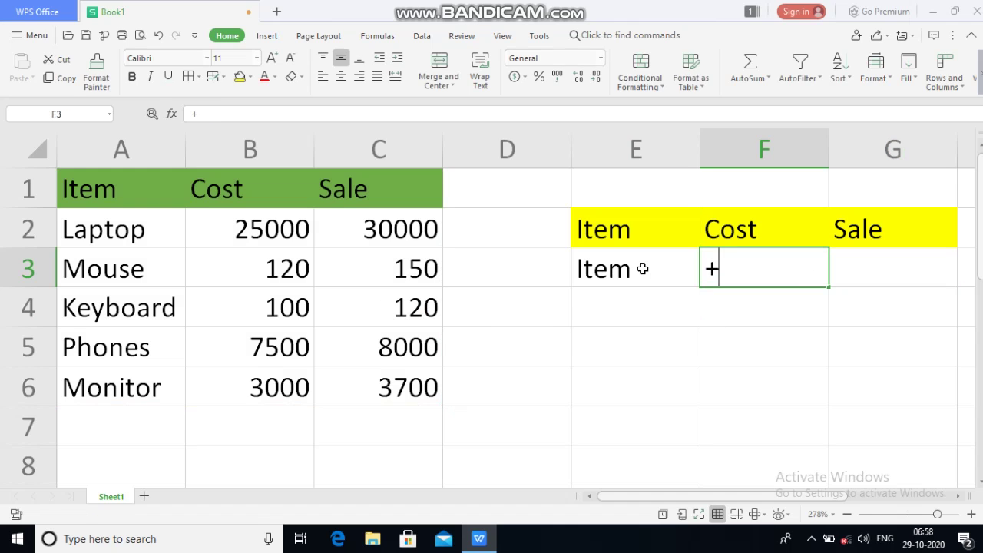
key("Tab")
key("Left")
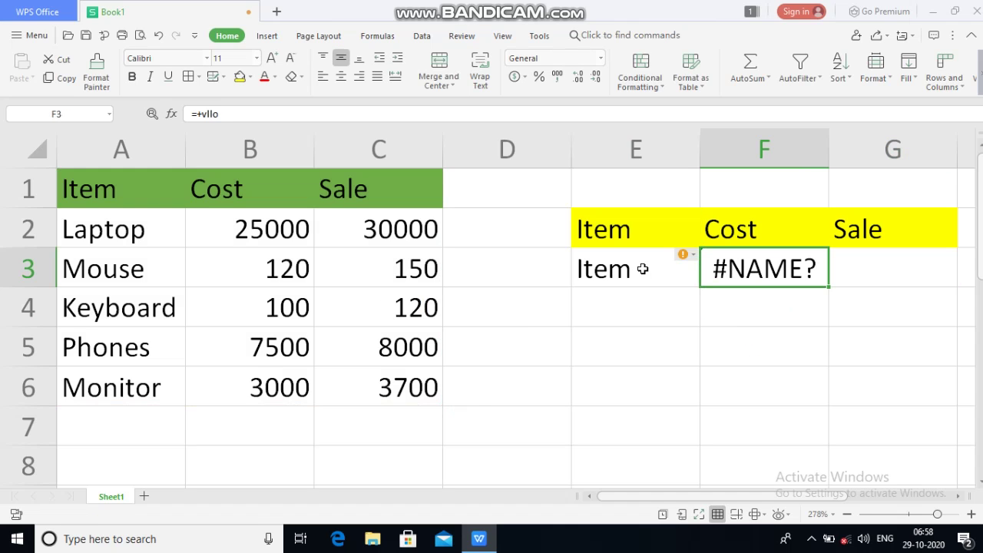
Start a VLOOKUP formula in cell F3 with E2 as the lookup value
type("+vloo")
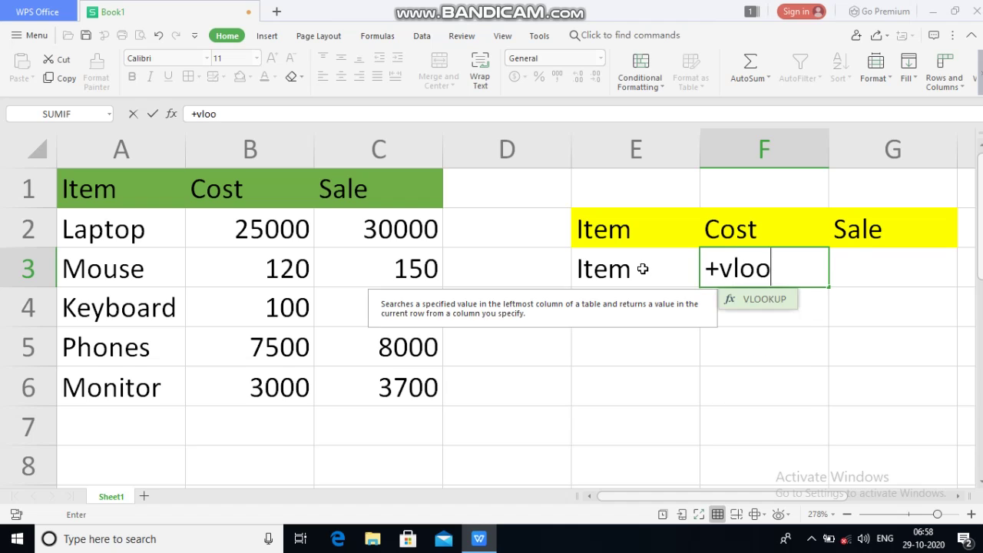
key("Tab")
type("`")
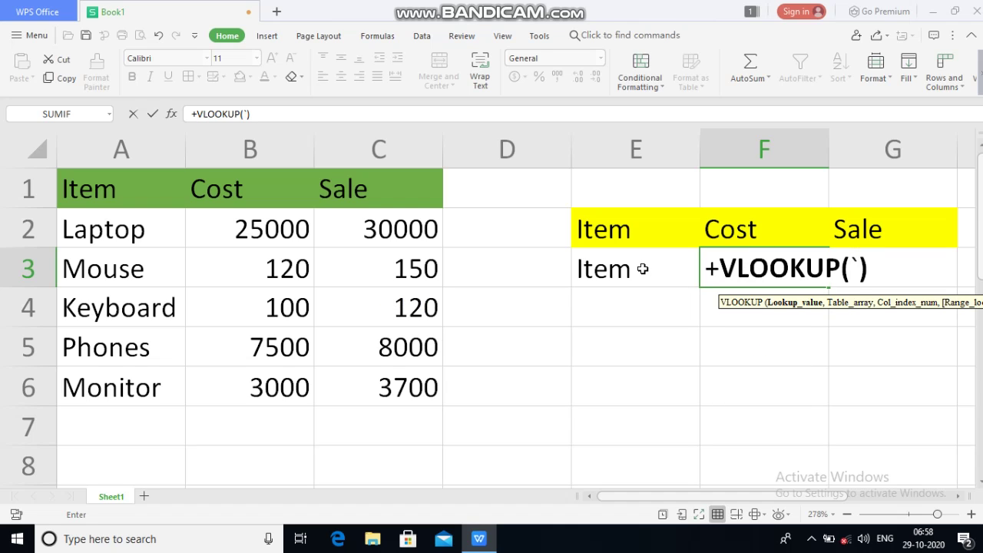
key("BackSpace")
key("Left")
key("Left")
key("Up")
key("Right")
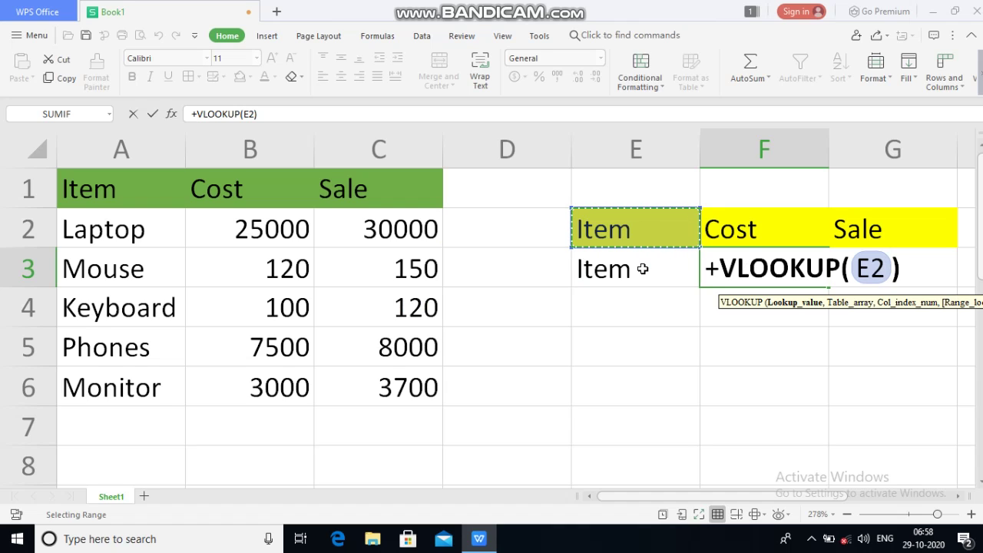
key("Down")
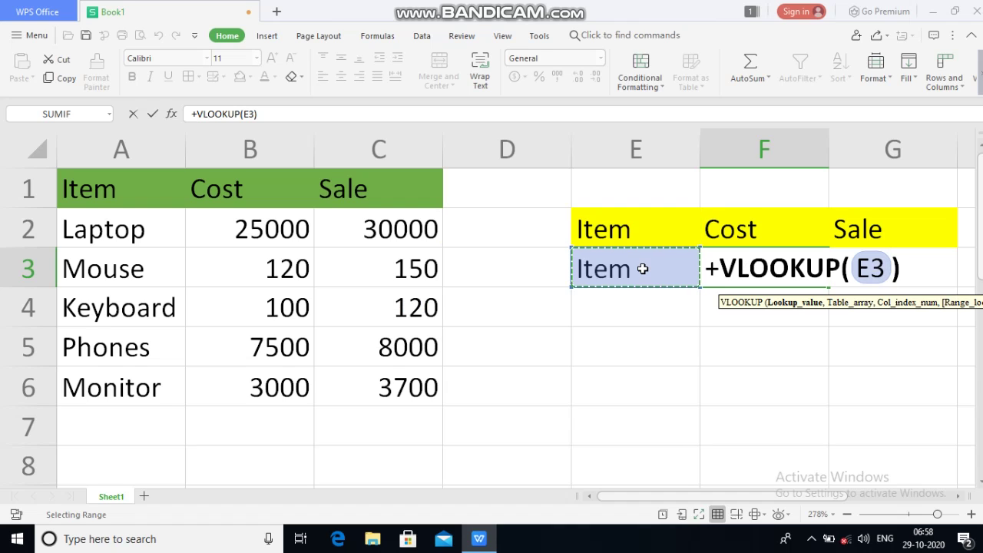
key("Up")
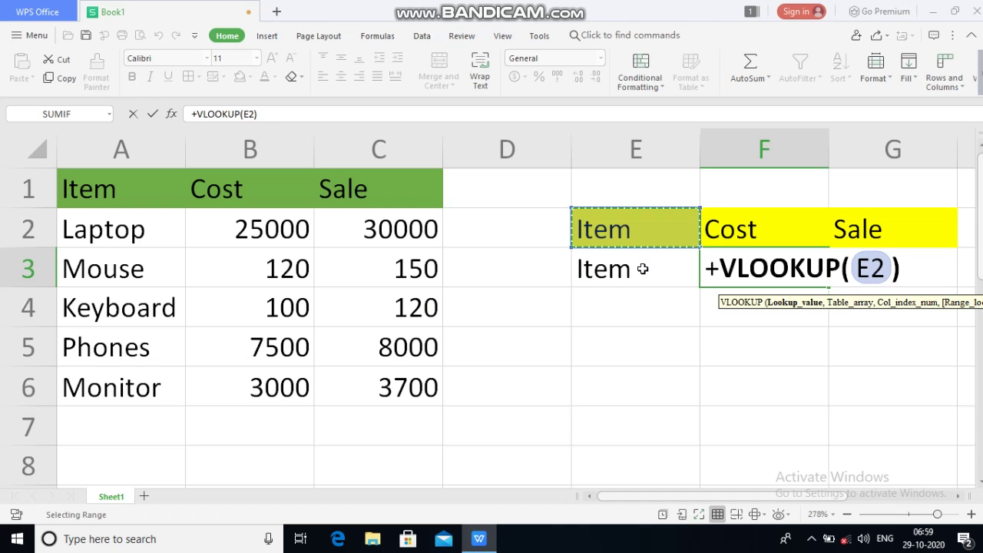
Complete the VLOOKUP in F3 with the table range A1:C6, column index 2 and range lookup 0
type(",")
key("Left")
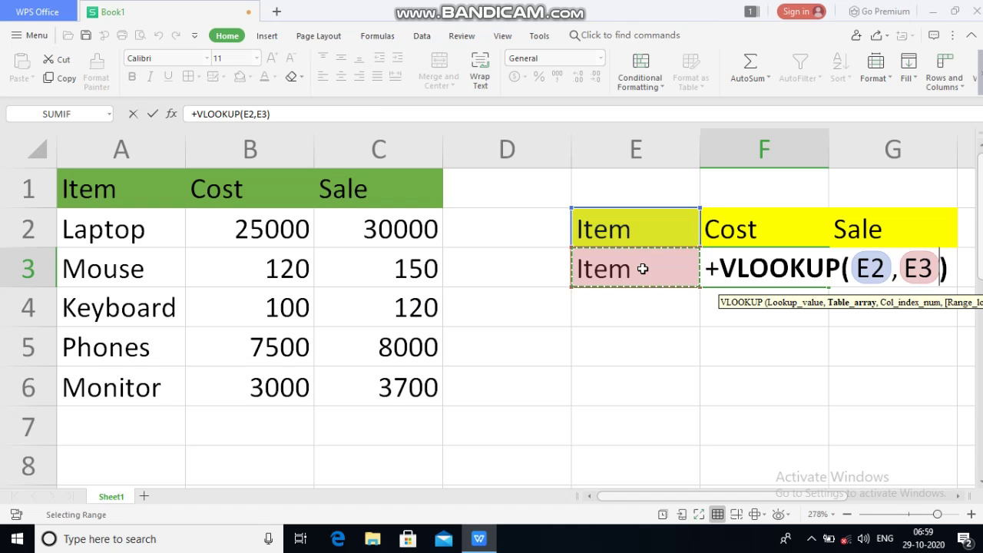
key("Left")
key("Left")
key("Left")
key("Left")
key("Up")
key("Up")
key("shift+Down")
key("shift+Down")
key("shift+Down")
key("shift+Down")
key("shift+Down")
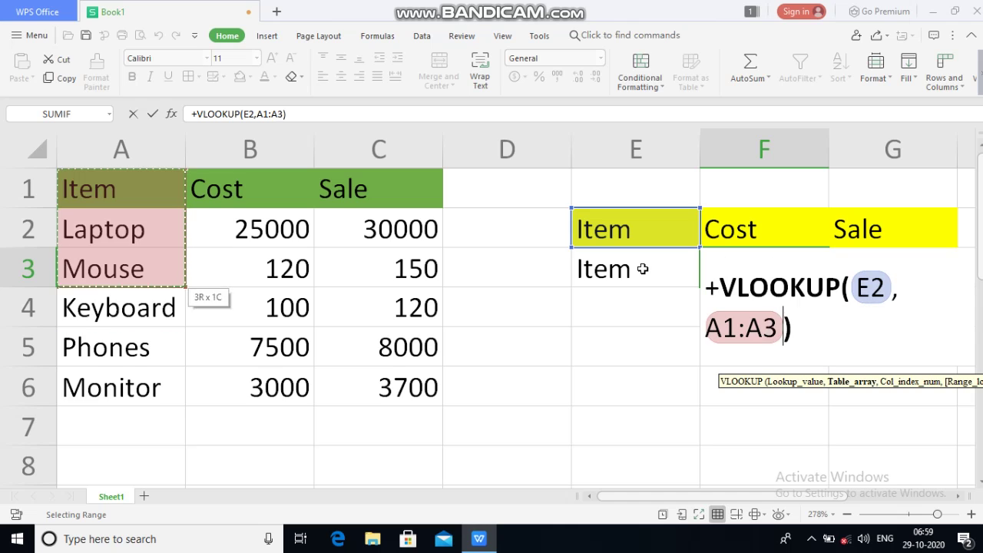
key("shift+Right")
key("shift+Right")
type(",")
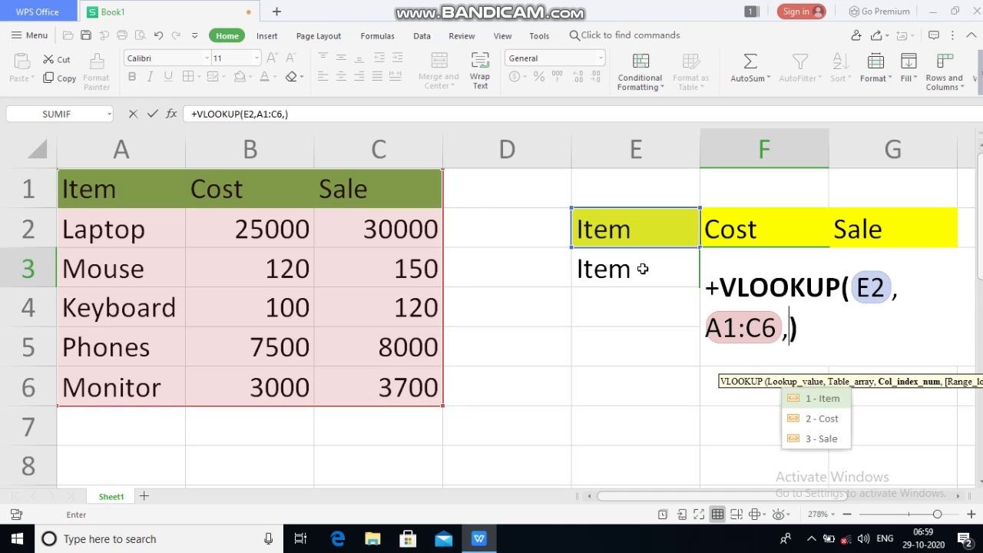
type("2,")
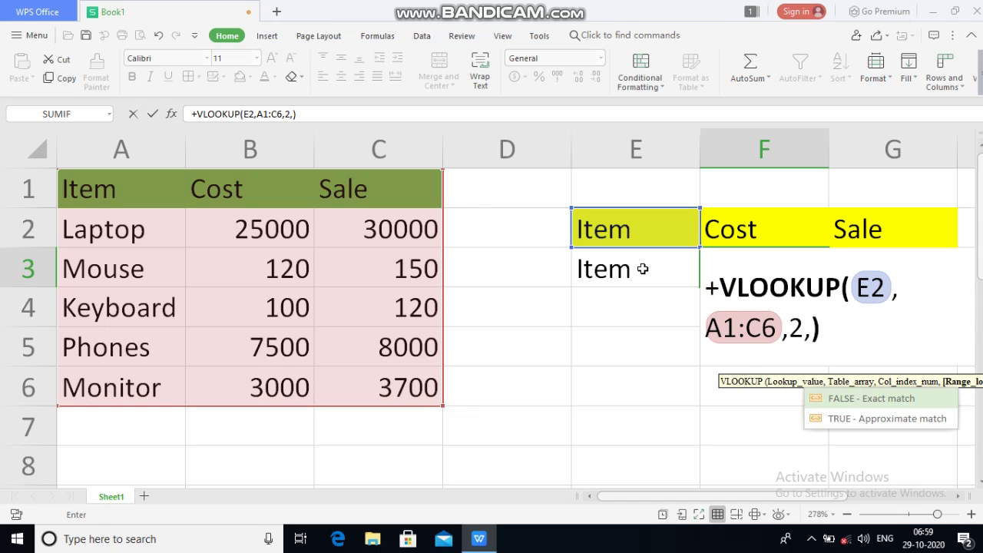
type("0")
key("Return")
Start a VLOOKUP formula in cell G3 with E2 as the lookup value
key("Up")
key("Right")
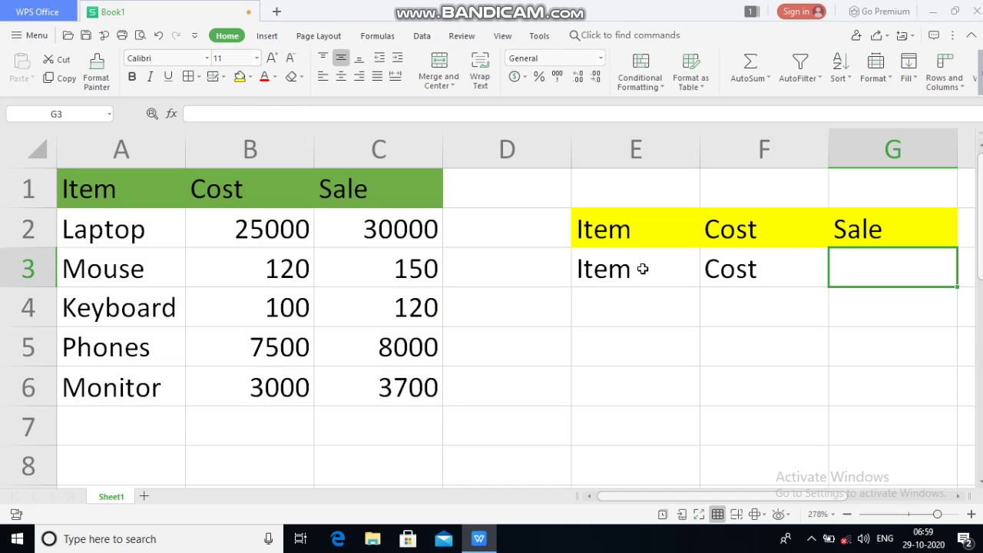
type("+vloo")
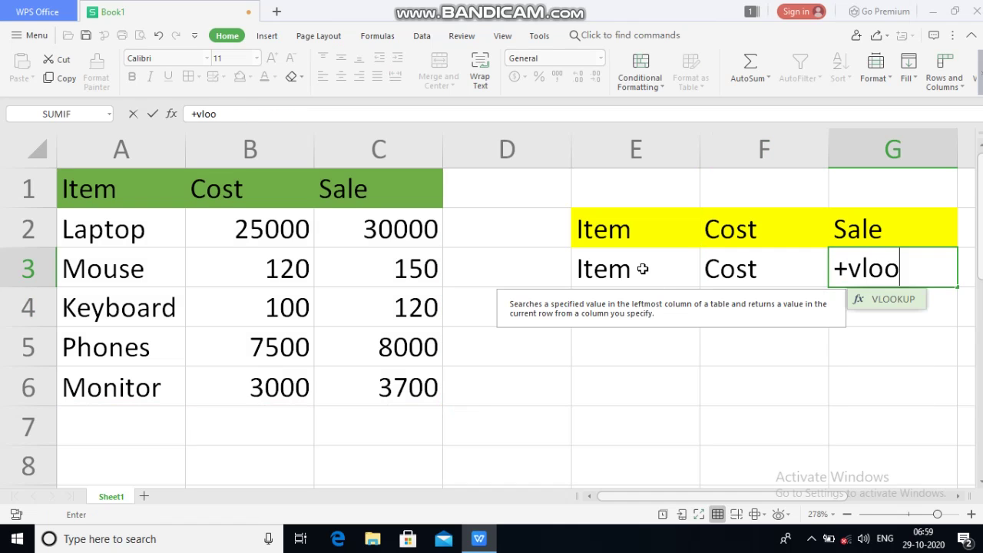
key("Tab")
key("Left")
key("Left")
key("Left")
key("Up")
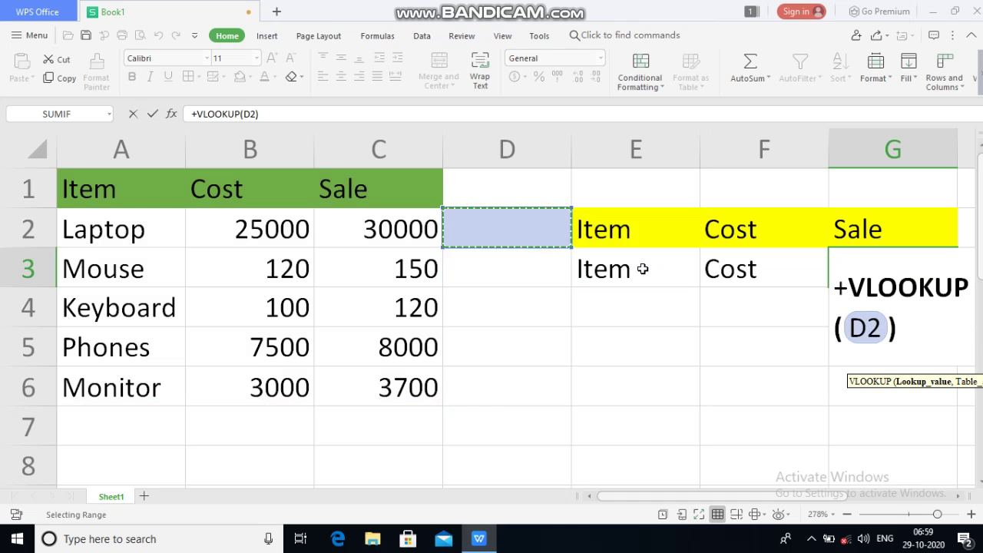
key("Right")
Complete the VLOOKUP in G3 with the table range A1:C6, column index 3 and range lookup 0
type(",")
key("Left")
key("Left")
key("Left")
key("Left")
key("Left")
key("Left")
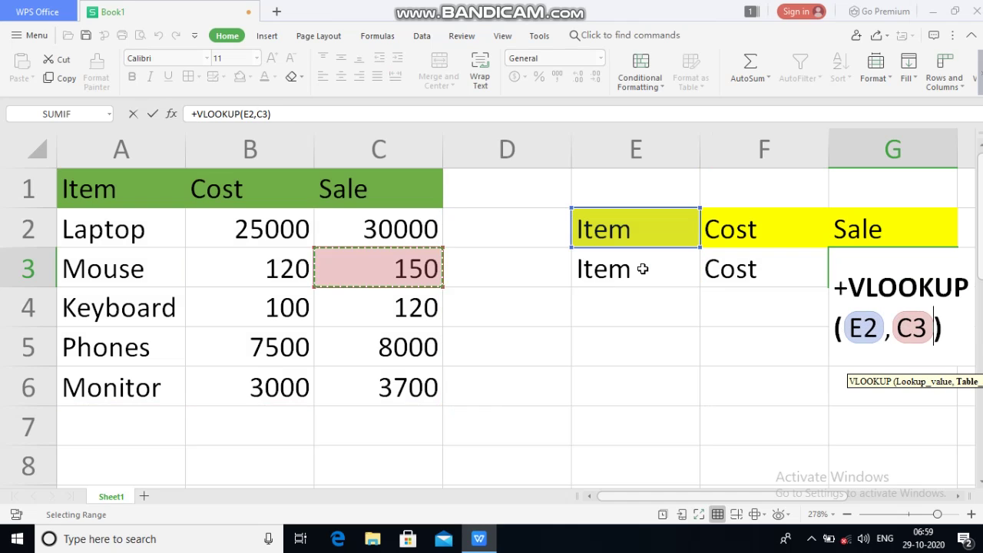
key("Up")
key("Up")
key("shift+Down")
key("shift+Down")
key("shift+Down")
key("shift+Down")
key("shift+Down")
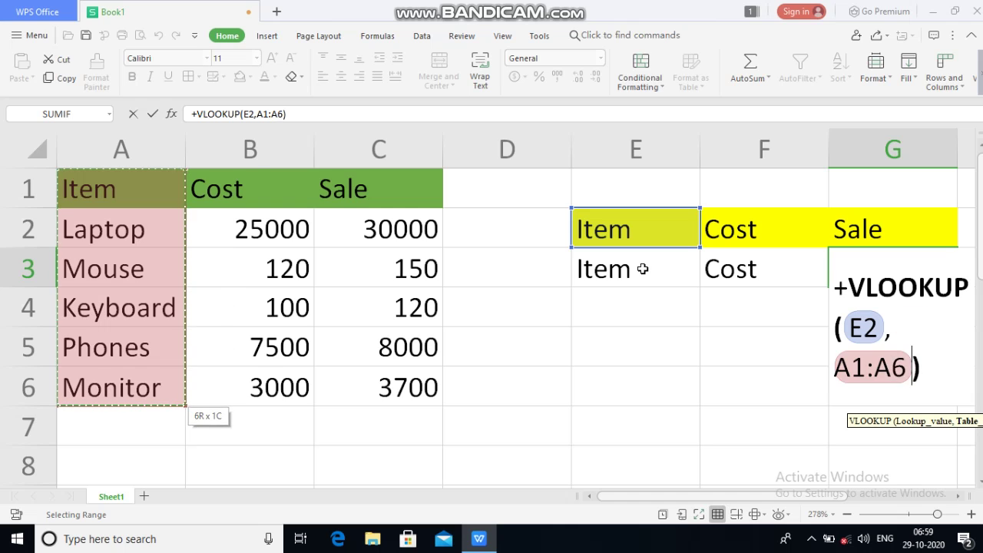
key("shift+Right")
key("shift+Right")
type(",3,")
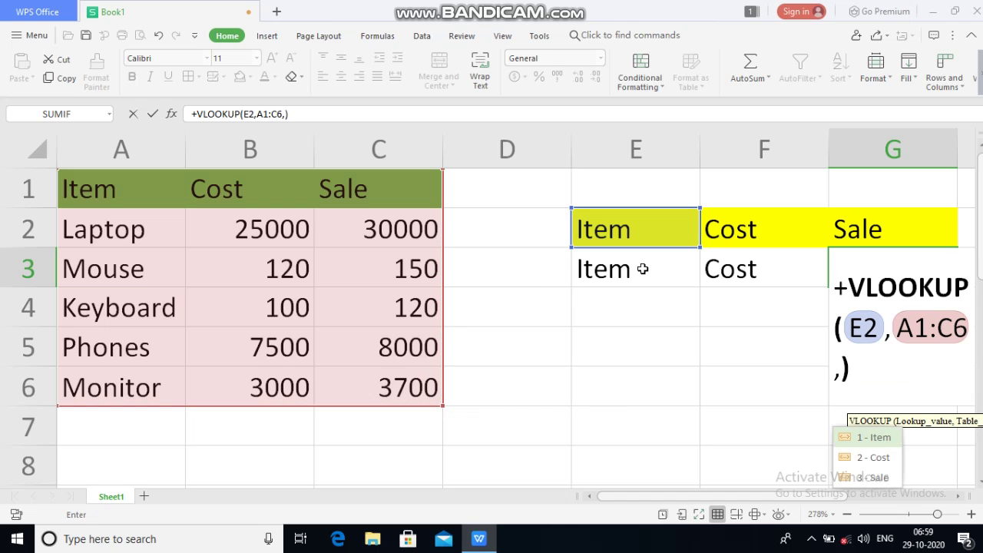
type("0")
key("Return")
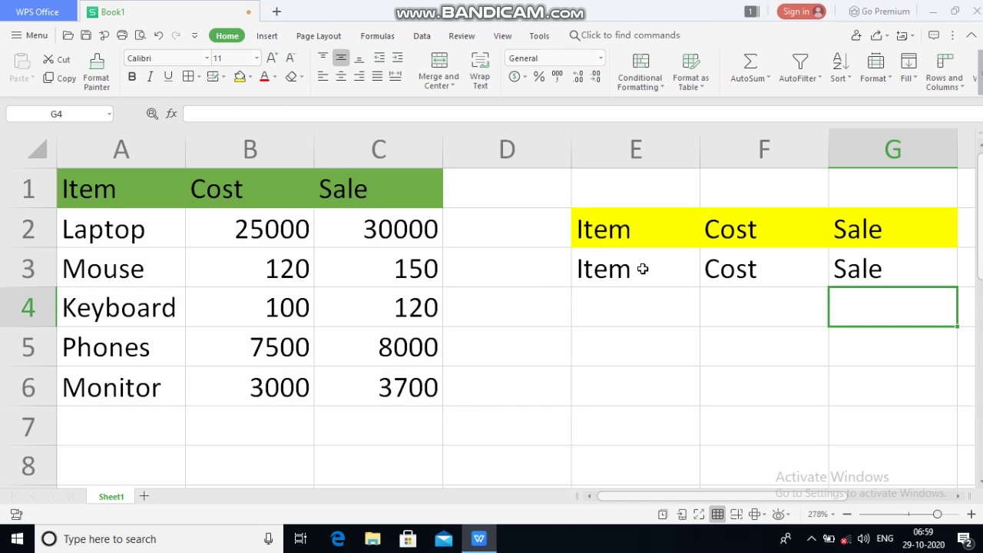
key("Left")
key("Left")
key("Up")
key("Up")
key("Down")
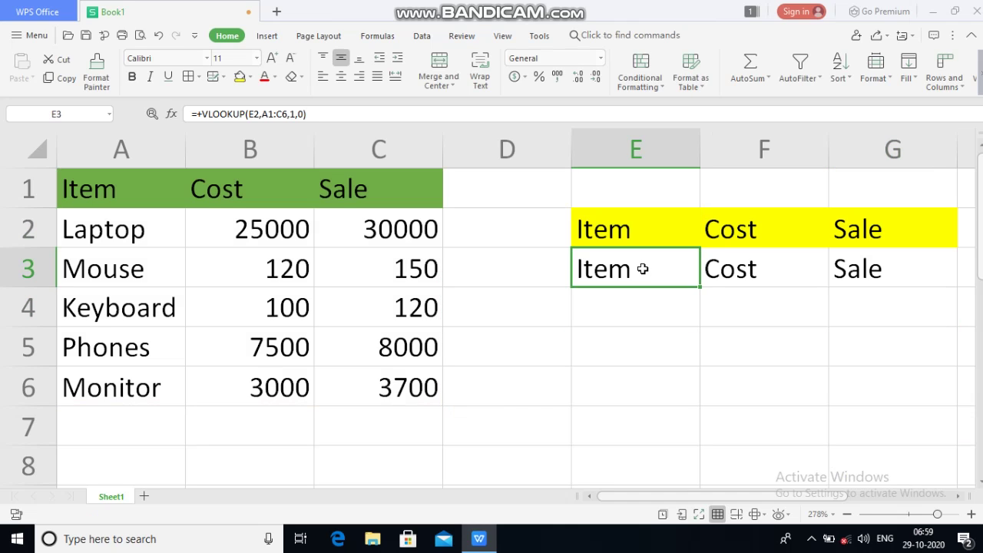
key("Down")
key("Up")
key("Down")
key("Up")
key("Up")
key("Down")
Test the lookup formulas by choosing Mouse from the drop-down list in cell E2
left_click(661, 241)
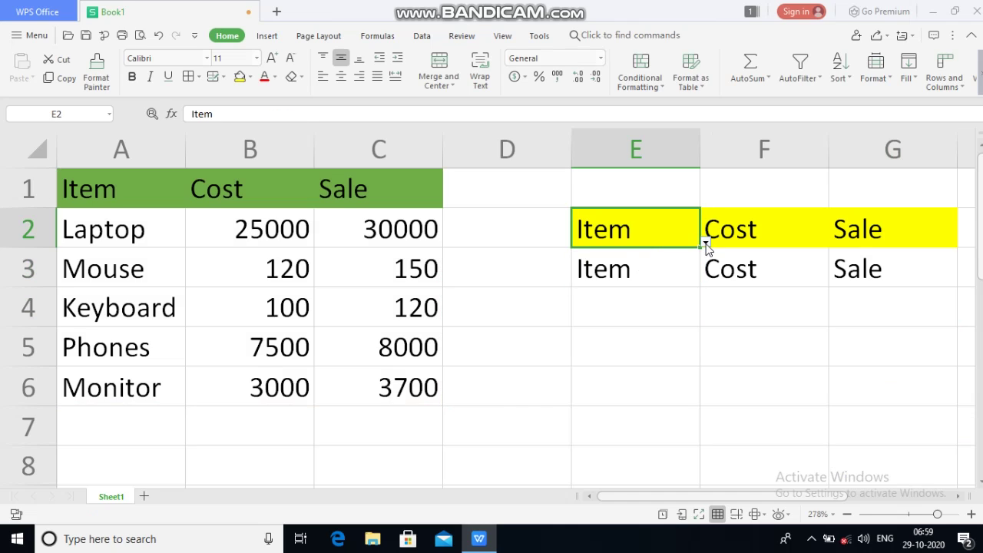
left_click(706, 244)
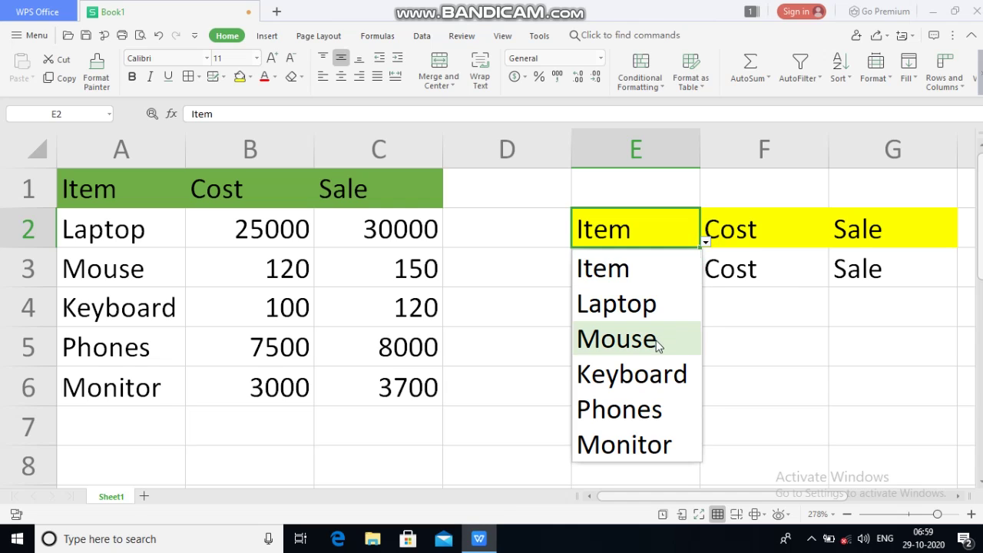
left_click(657, 343)
left_click(741, 267)
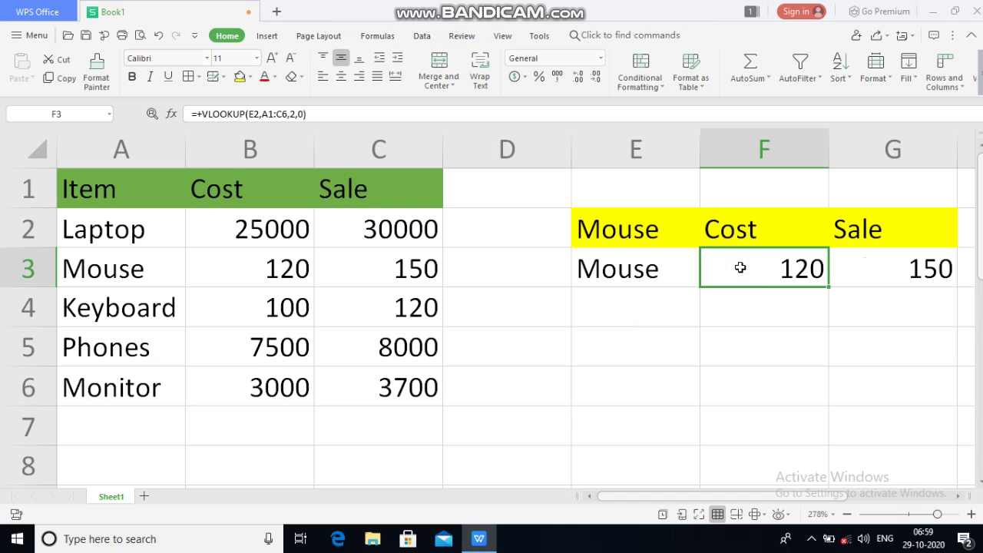
Choose Laptop from the drop-down list in cell E2 as the item to look up
left_click(652, 235)
left_click(709, 251)
left_click(657, 234)
left_click(705, 242)
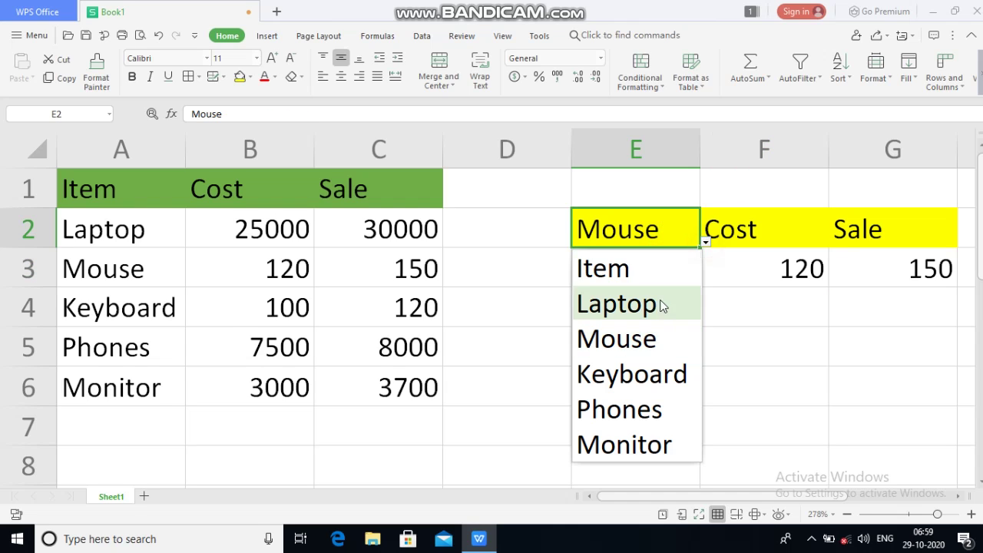
left_click(659, 305)
left_click(646, 299)
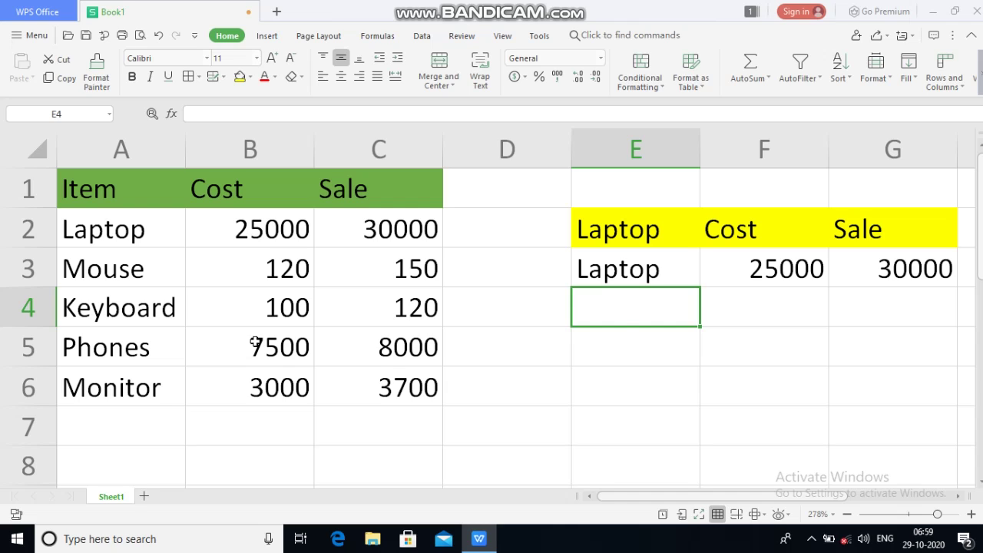
Examine the VLOOKUP formulas in cells E3, F3 and G3 and the values they return for the chosen item
left_click(671, 227)
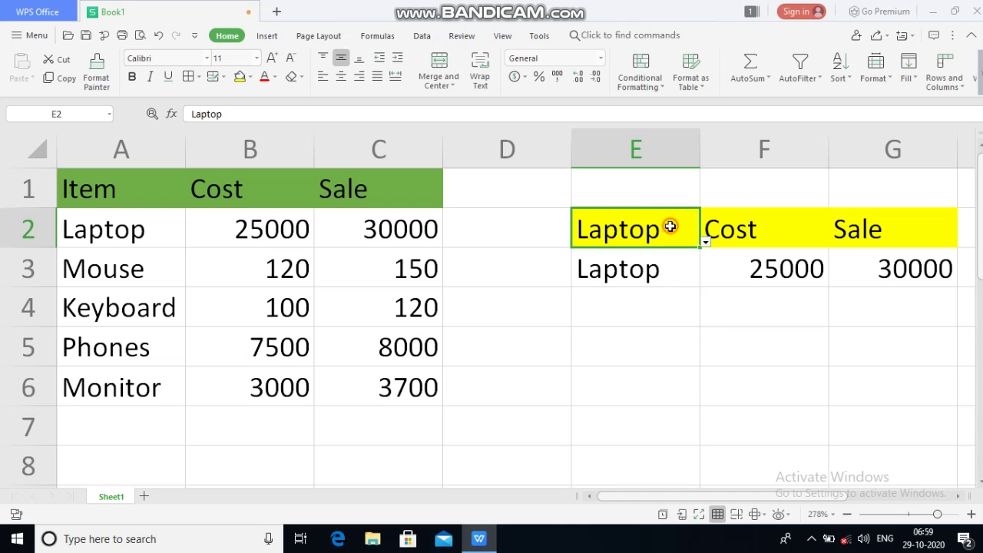
left_click(640, 295)
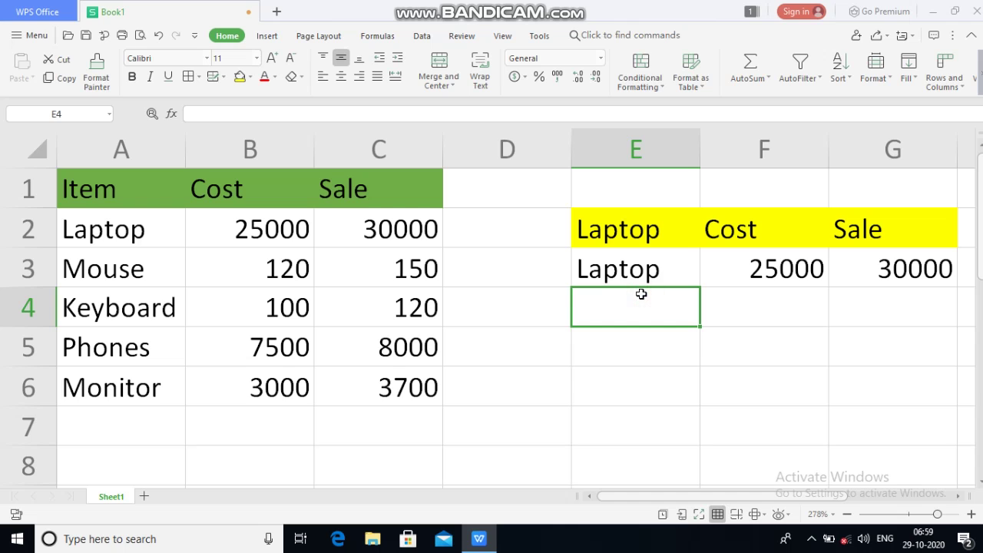
left_click(650, 285)
double_click(650, 285)
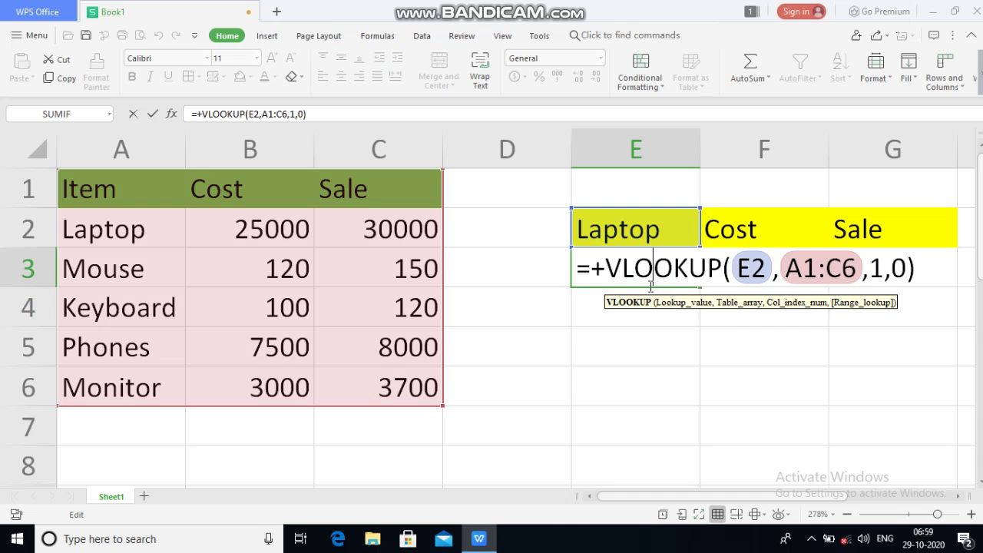
left_click(629, 316)
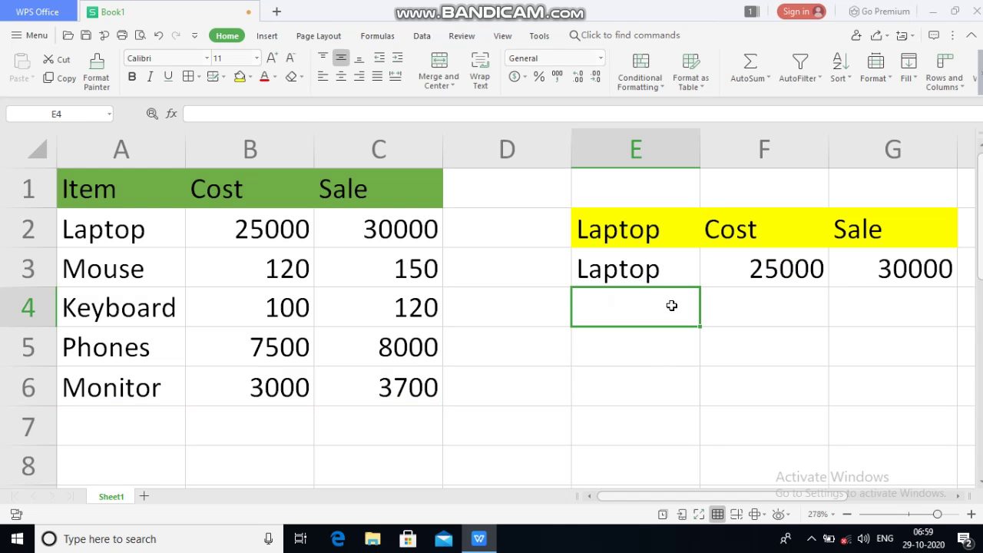
left_click(671, 274)
left_click(757, 266)
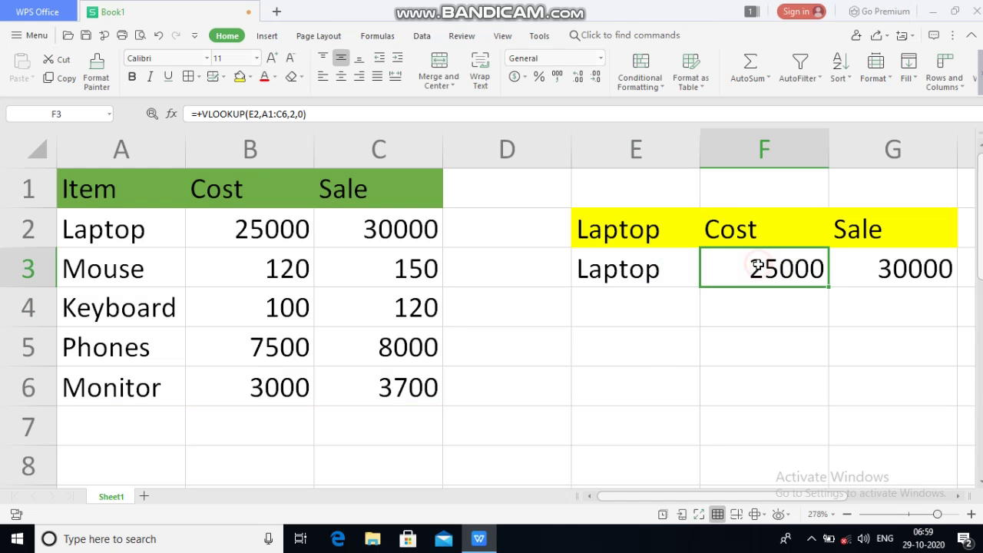
left_click(880, 253)
left_click(659, 257)
left_click(763, 270)
left_click(910, 275)
left_click_drag(622, 268, 741, 268)
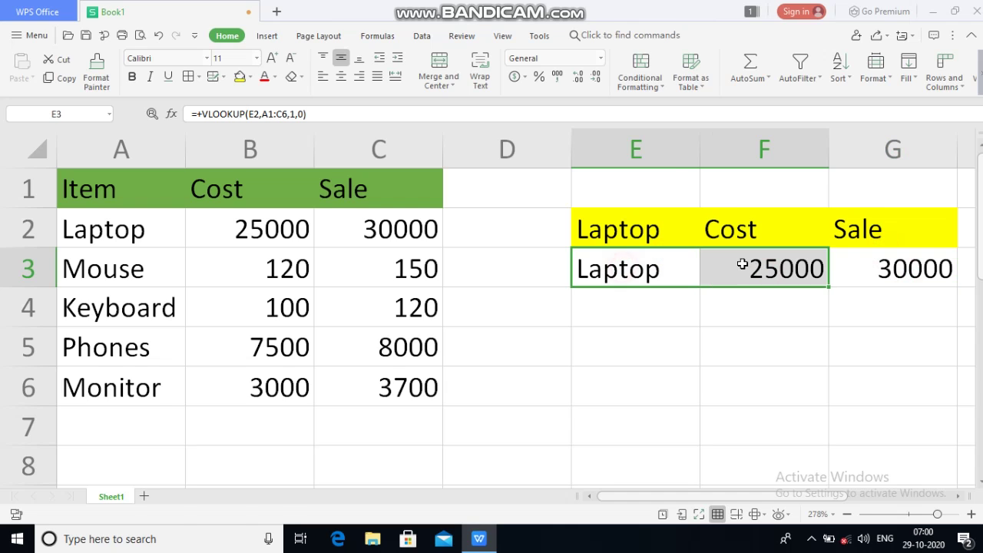
left_click(753, 268)
left_click(897, 270)
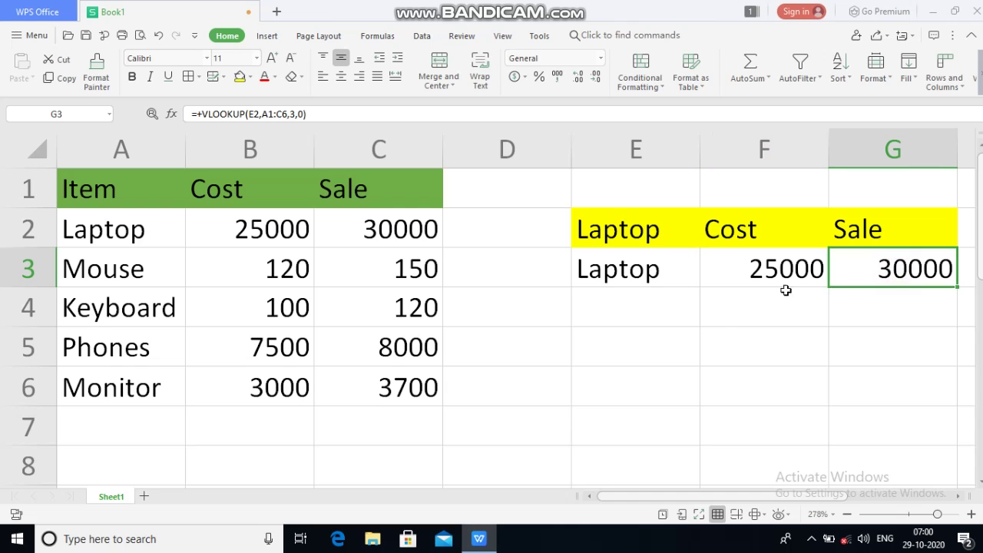